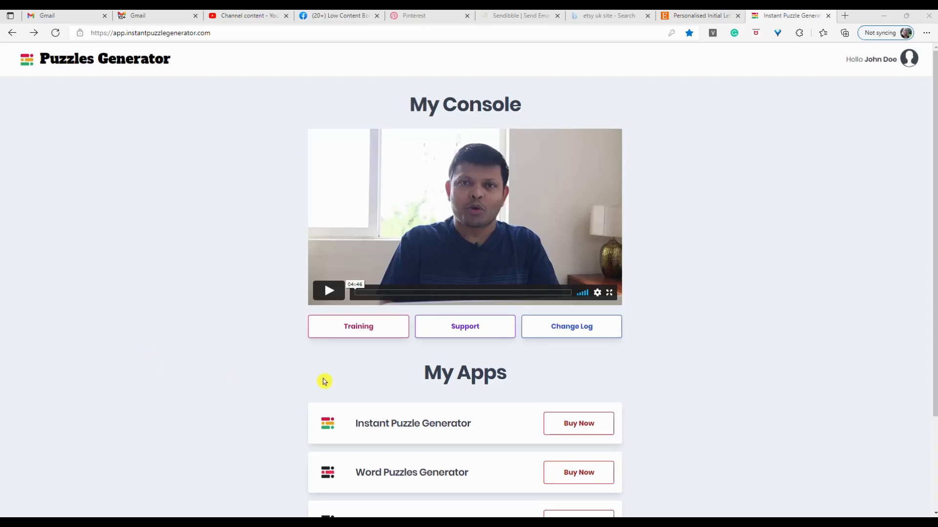
# Open the Default Collection through HDM Pro in the Hand Drawn Mazes app and look through its maze templates
pyautogui.moveTo(934, 313); pyautogui.dragTo(933, 369)
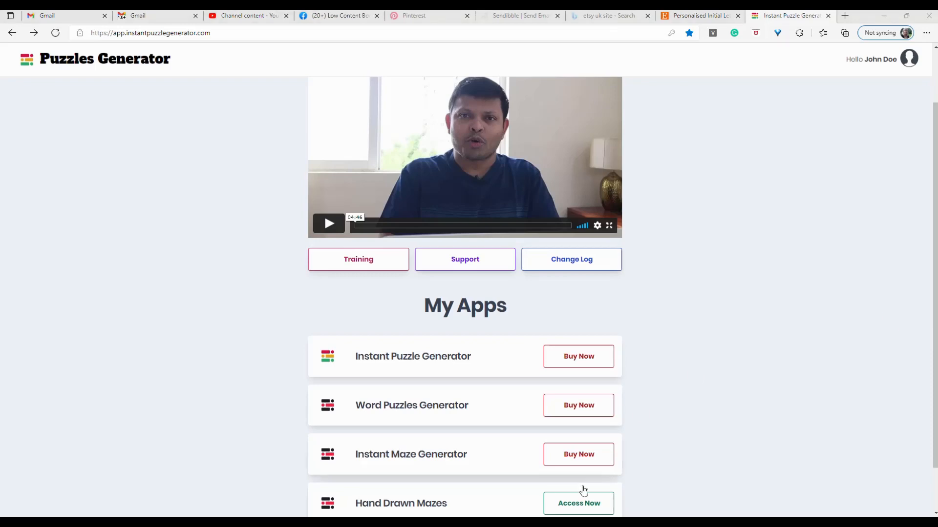
pyautogui.click(572, 505)
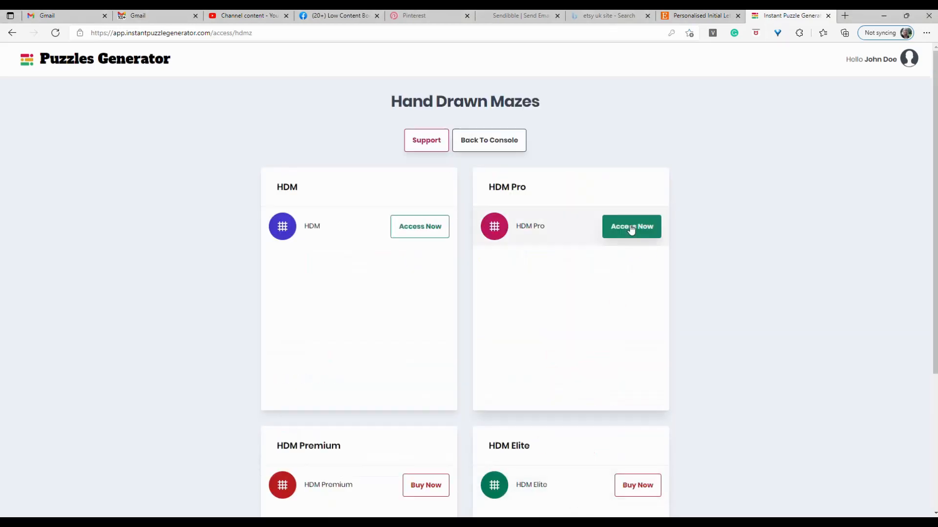
pyautogui.click(635, 228)
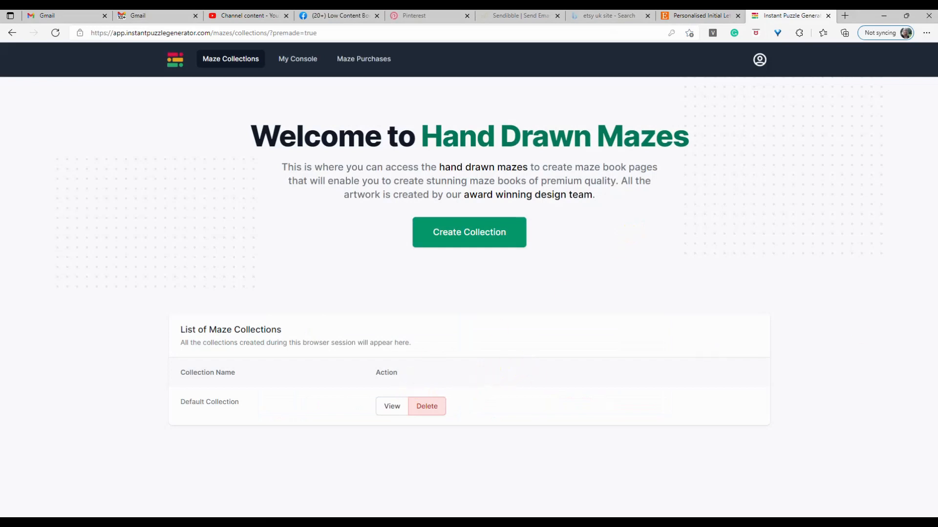
pyautogui.click(391, 407)
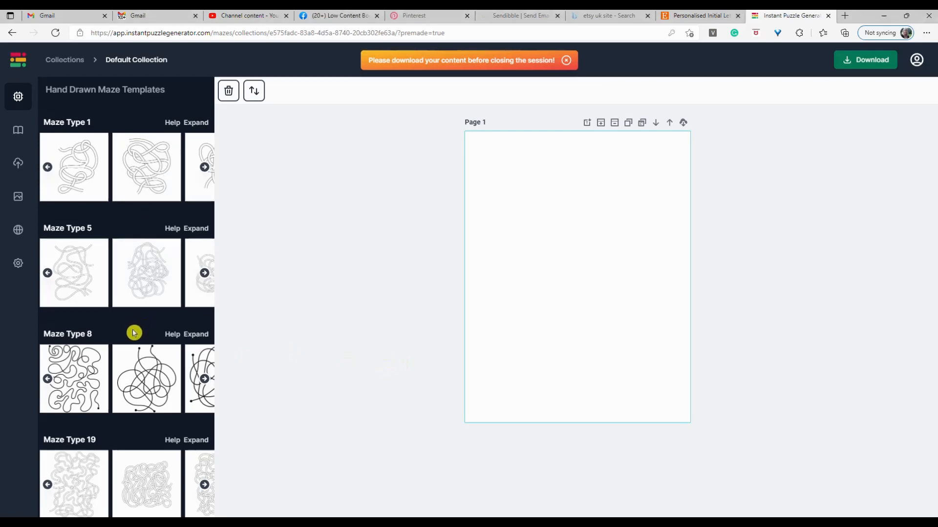
pyautogui.scroll(-1, 135, 337)
pyautogui.scroll(-2, 136, 338)
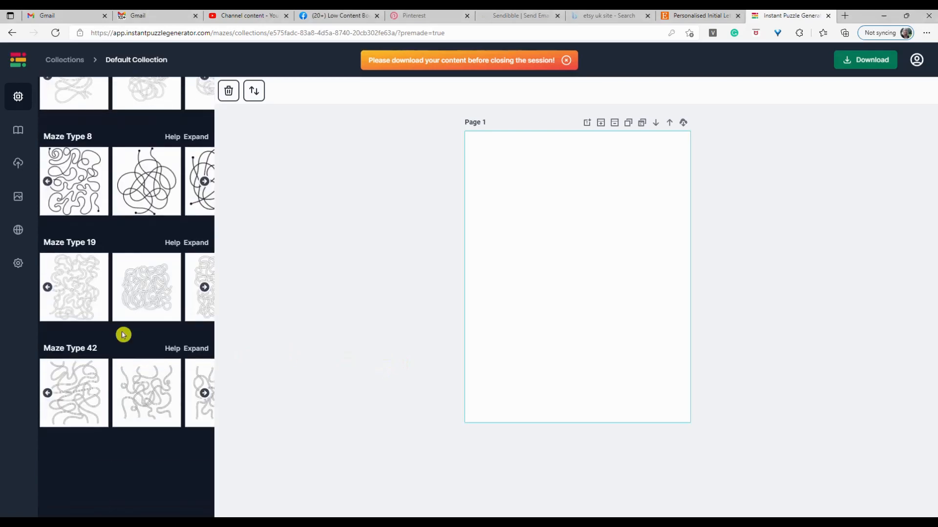
pyautogui.scroll(3, 122, 282)
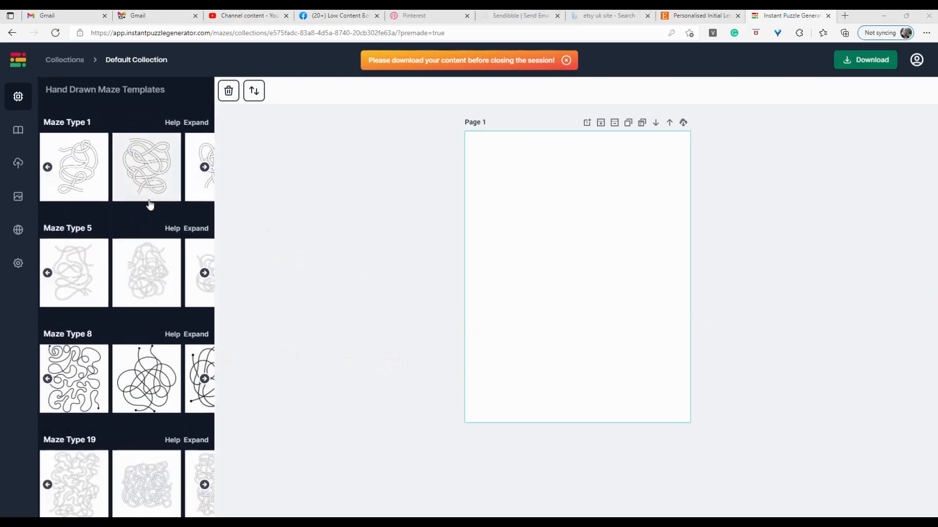
# Create a quick book of 35 mazes using all five available maze types
pyautogui.click(17, 133)
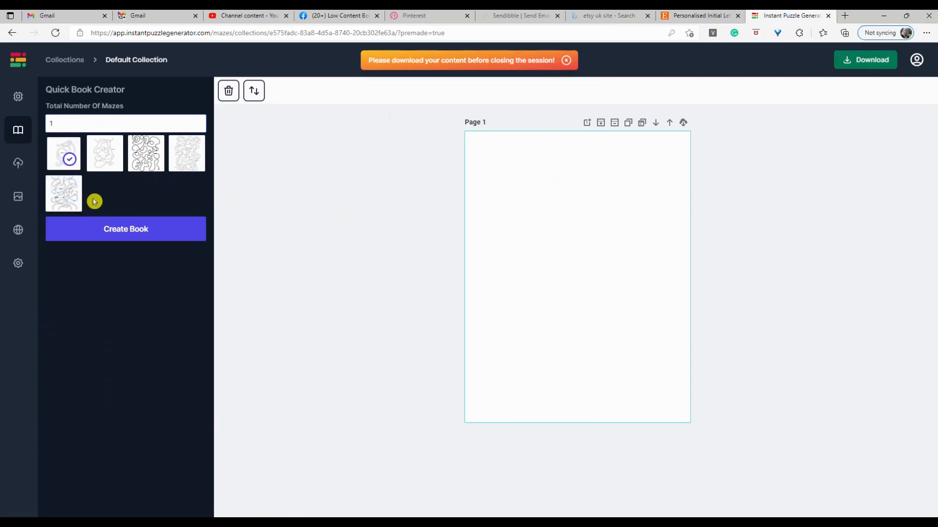
pyautogui.click(109, 160)
pyautogui.click(142, 158)
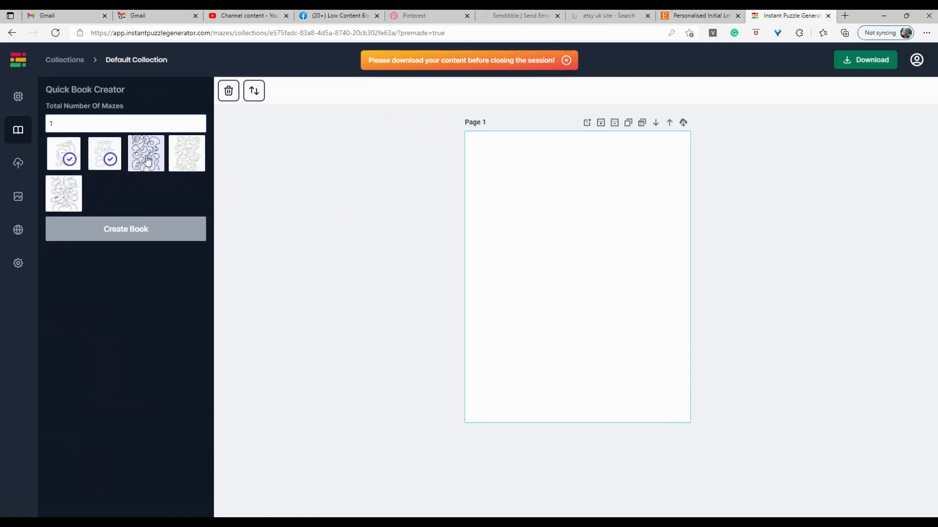
pyautogui.click(189, 160)
pyautogui.click(64, 196)
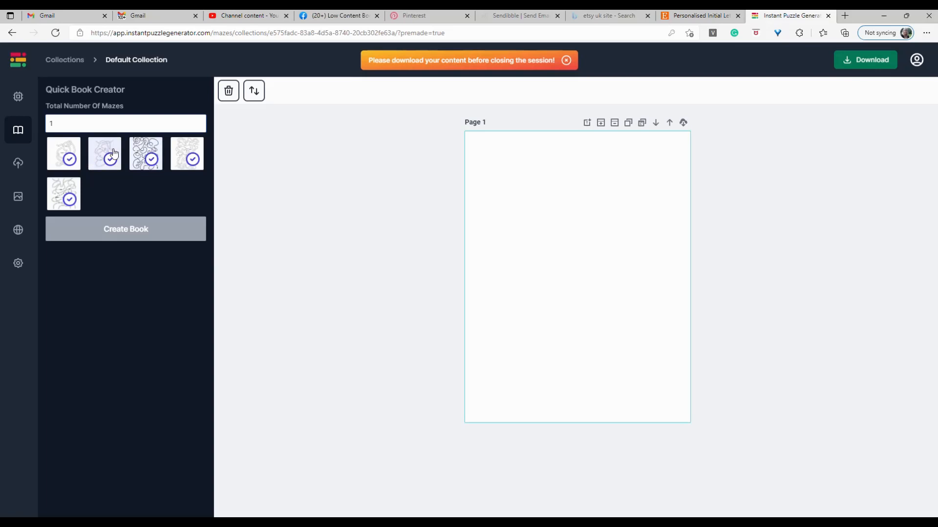
pyautogui.click(65, 123)
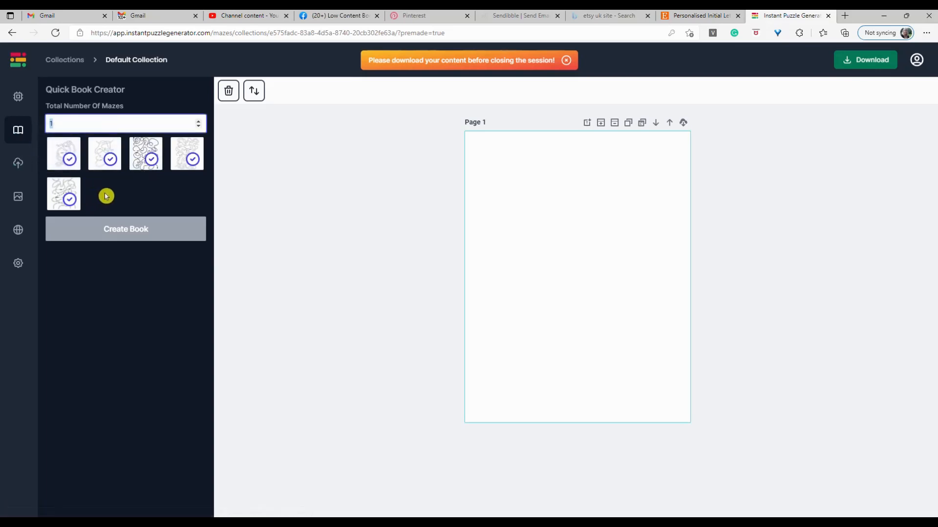
pyautogui.write('35')
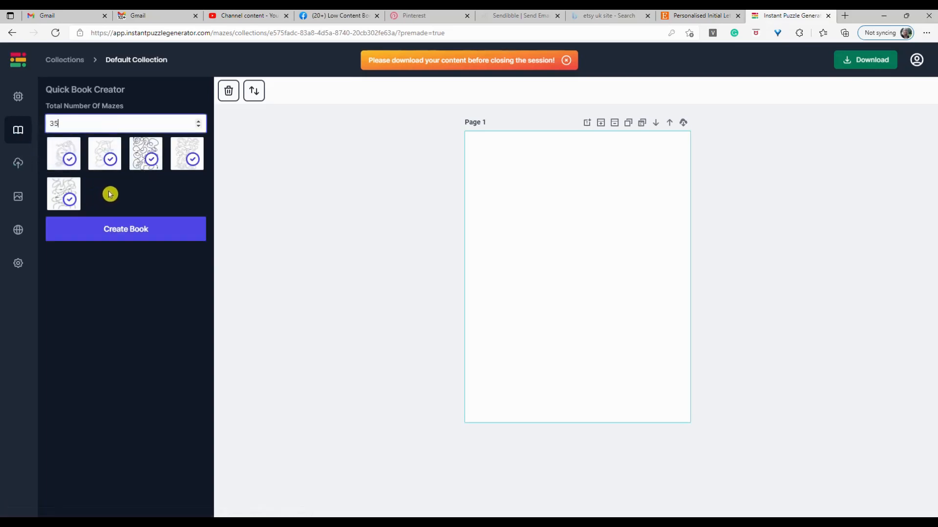
pyautogui.click(127, 230)
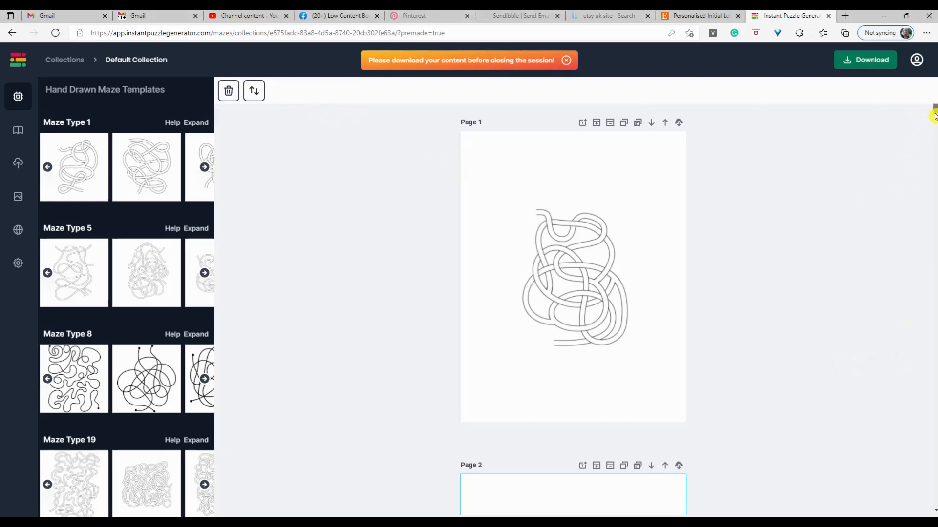
# Randomize the order of the book's pages and review them through to the auto-generated solution pages
pyautogui.moveTo(934, 113)
pyautogui.mouseDown()
pyautogui.moveTo(934, 227)
pyautogui.moveTo(934, 102)
pyautogui.mouseUp()
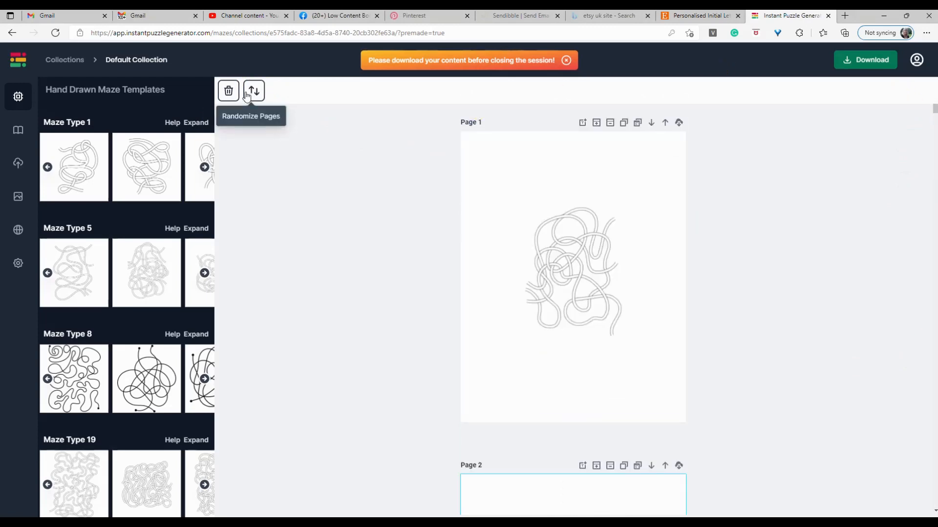
pyautogui.moveTo(934, 113); pyautogui.dragTo(933, 459)
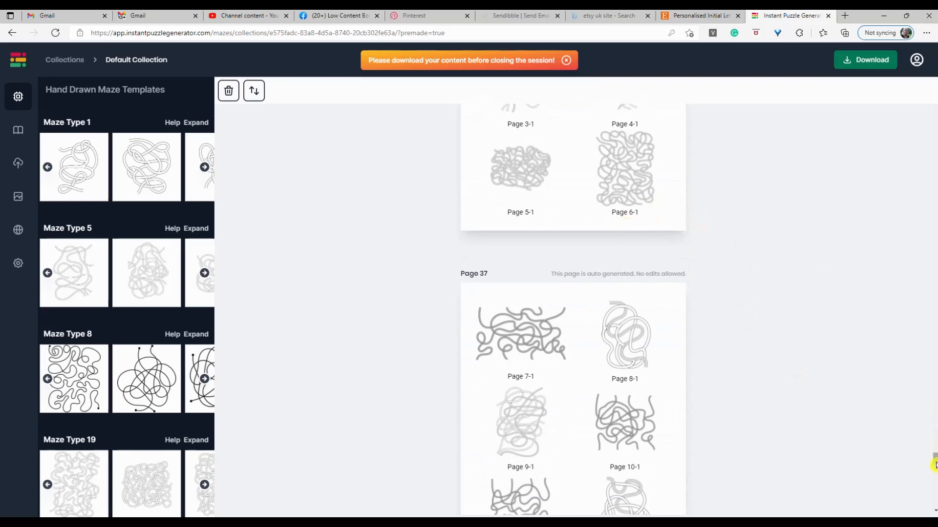
pyautogui.moveTo(934, 463); pyautogui.dragTo(909, 88)
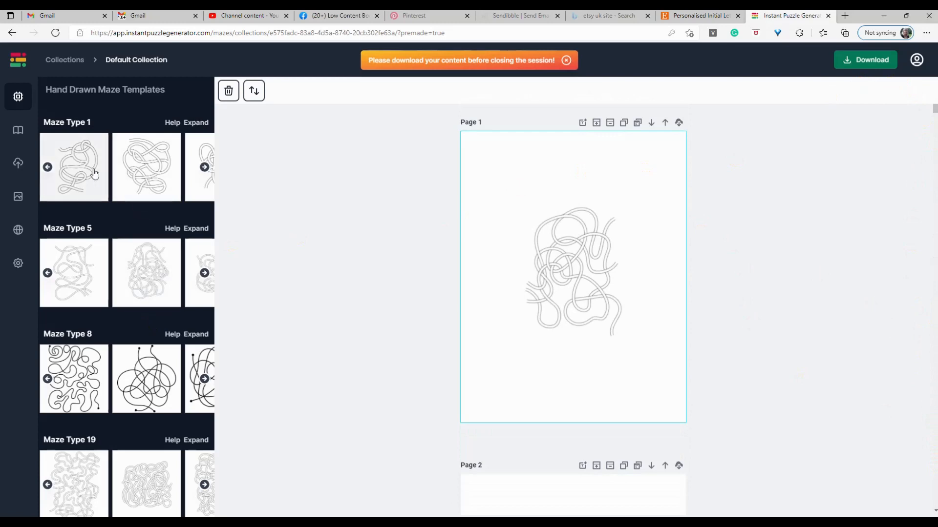
# Review the global page settings, the uploaded images and the available download formats
pyautogui.click(18, 264)
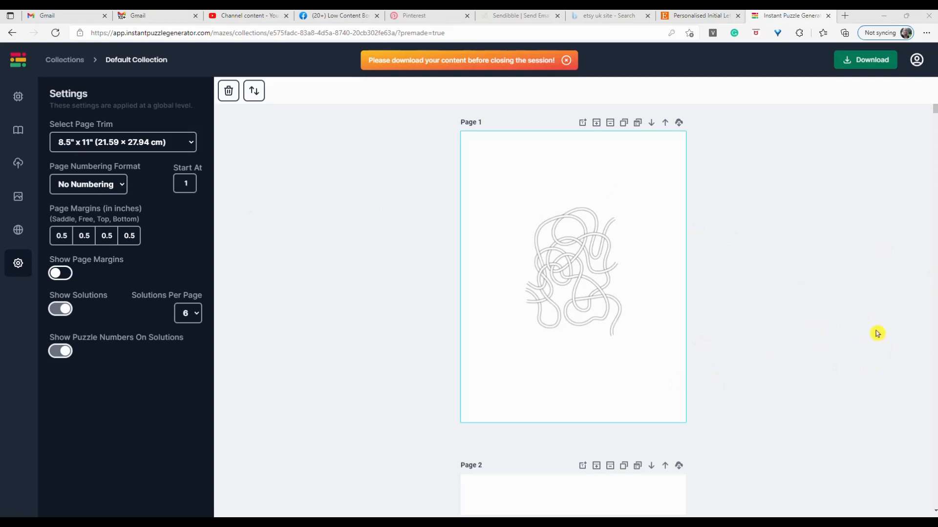
pyautogui.click(18, 165)
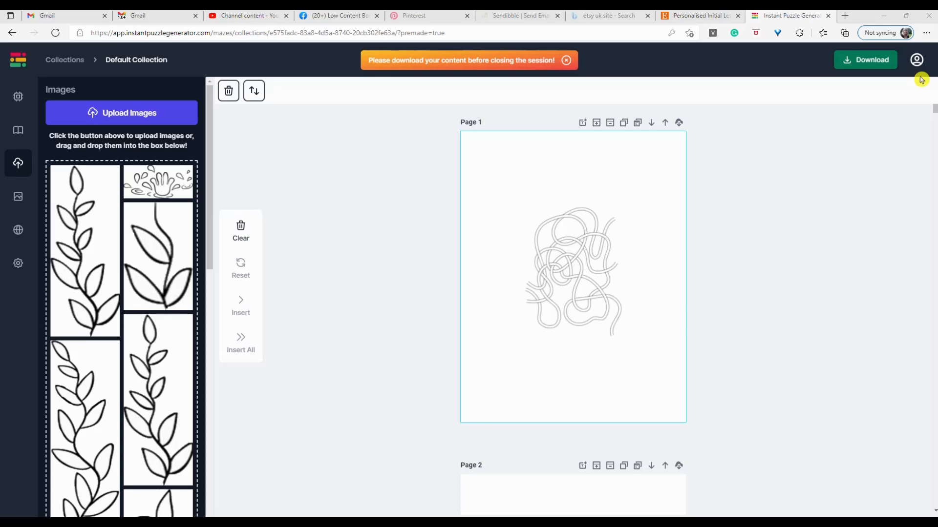
pyautogui.click(863, 63)
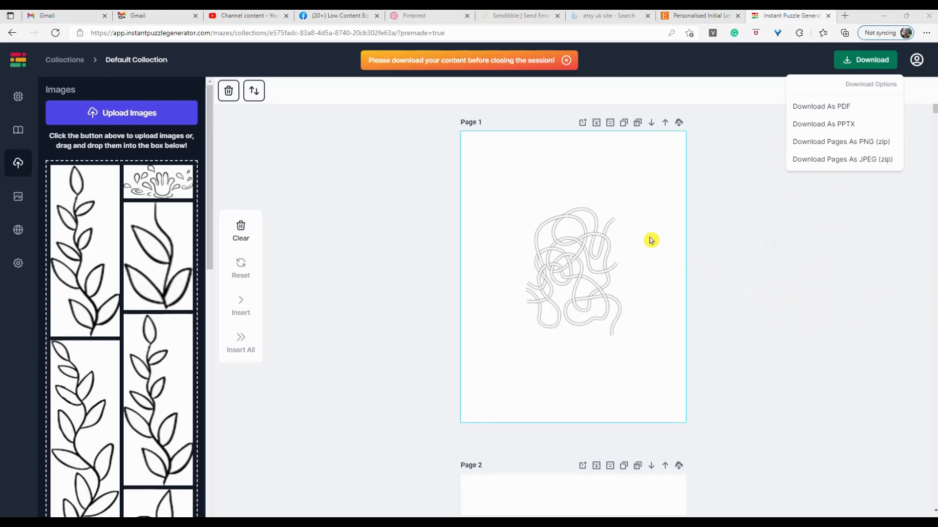
pyautogui.click(637, 126)
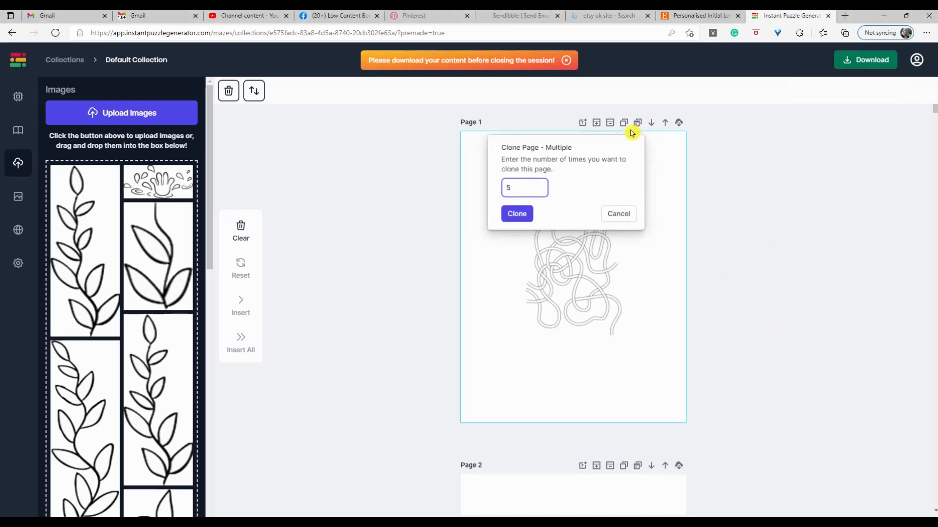
pyautogui.doubleClick(524, 190)
pyautogui.write('11')
pyautogui.doubleClick(523, 188)
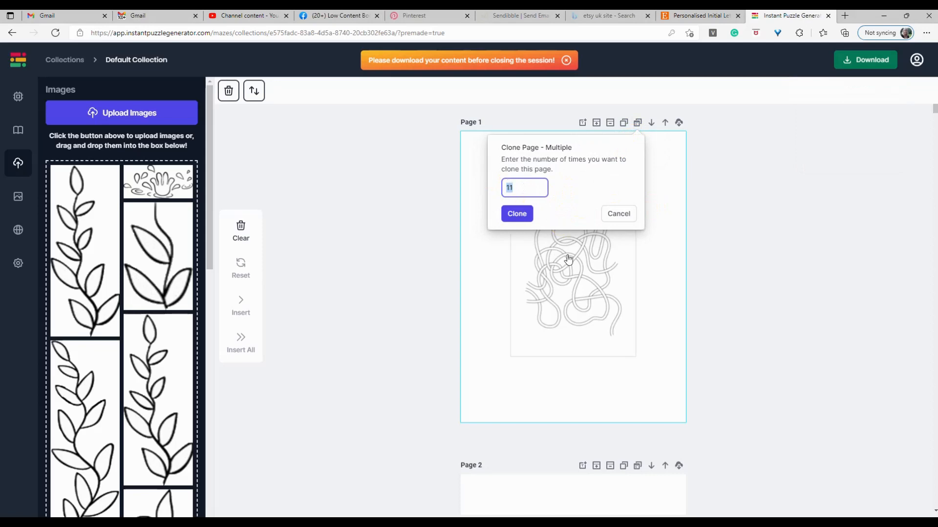
pyautogui.click(617, 216)
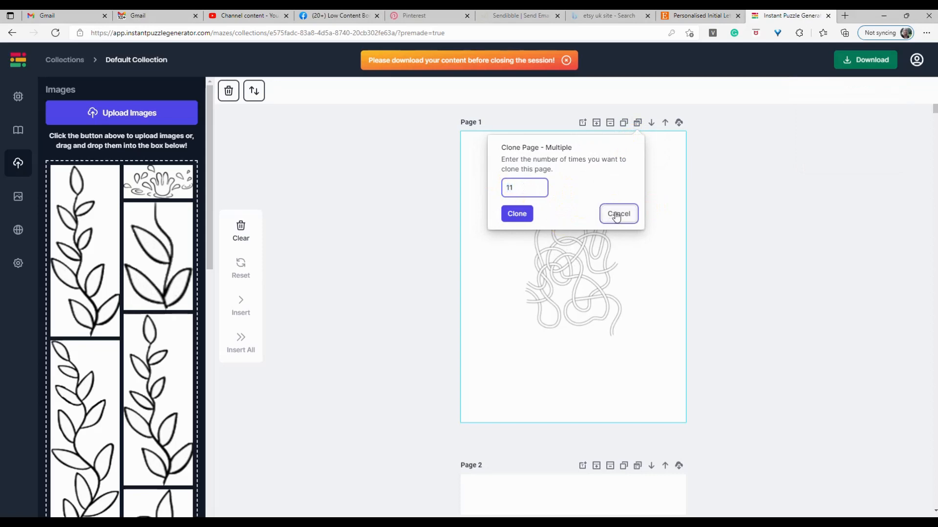
# Insert an uploaded leafy plant image on page 1, shrink it and place it just below the maze
pyautogui.click(172, 368)
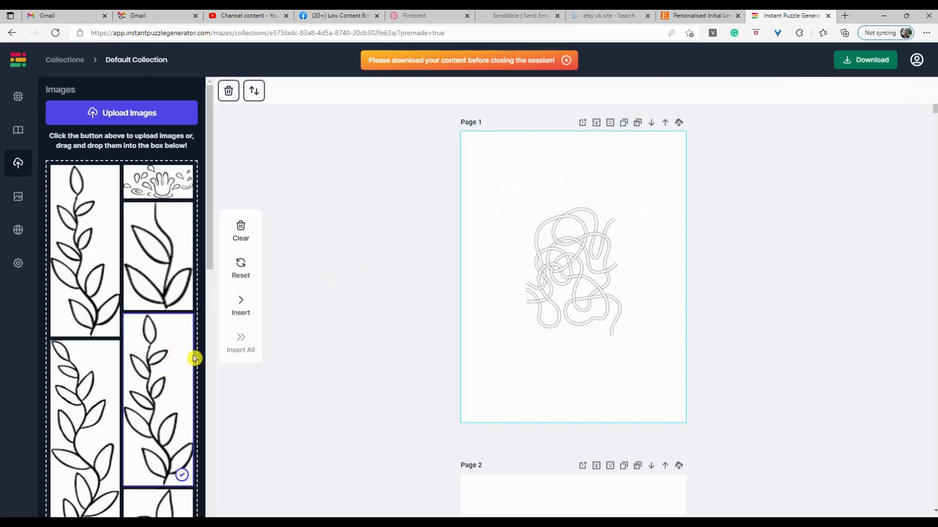
pyautogui.click(241, 312)
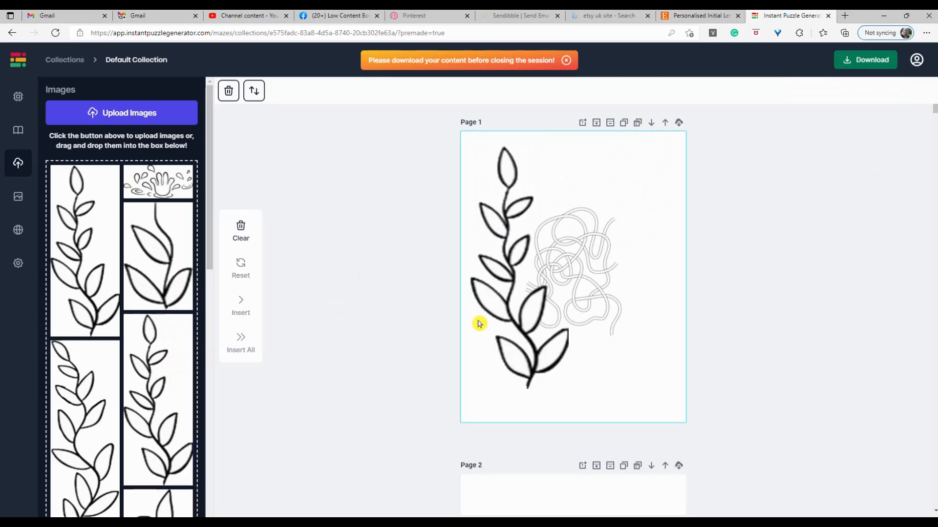
pyautogui.click(567, 211)
pyautogui.moveTo(573, 143); pyautogui.dragTo(534, 213)
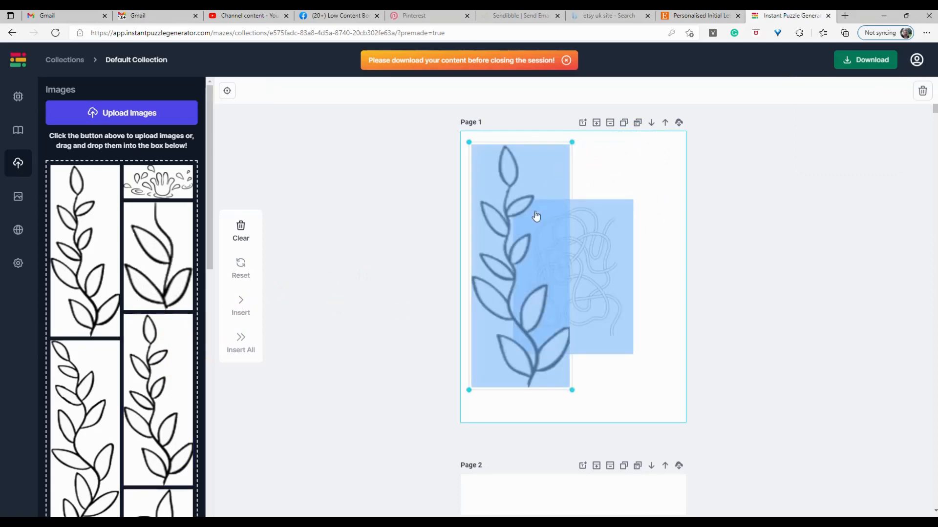
pyautogui.moveTo(572, 141); pyautogui.dragTo(503, 255)
pyautogui.moveTo(486, 330); pyautogui.dragTo(557, 376)
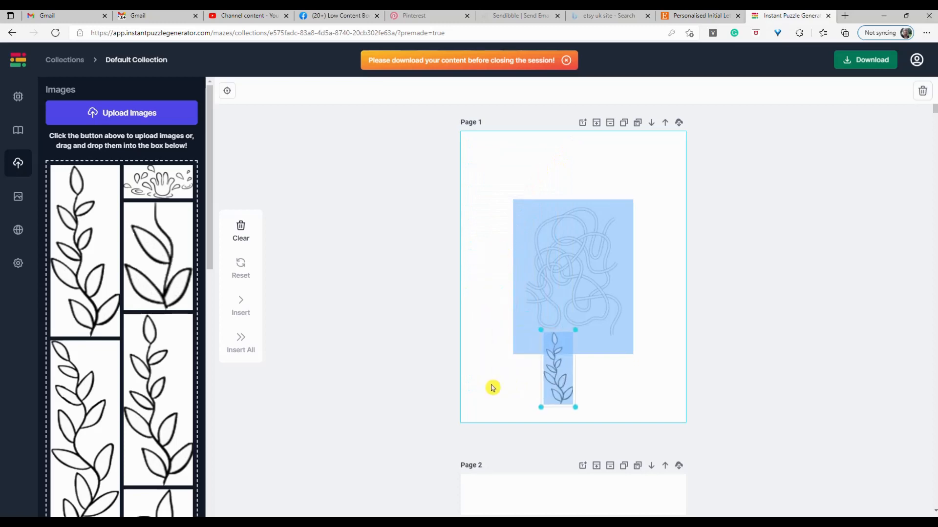
pyautogui.click(490, 385)
# Insert the water splash image on page 1, place it below the maze to the right of the plant, and shrink it
pyautogui.click(159, 187)
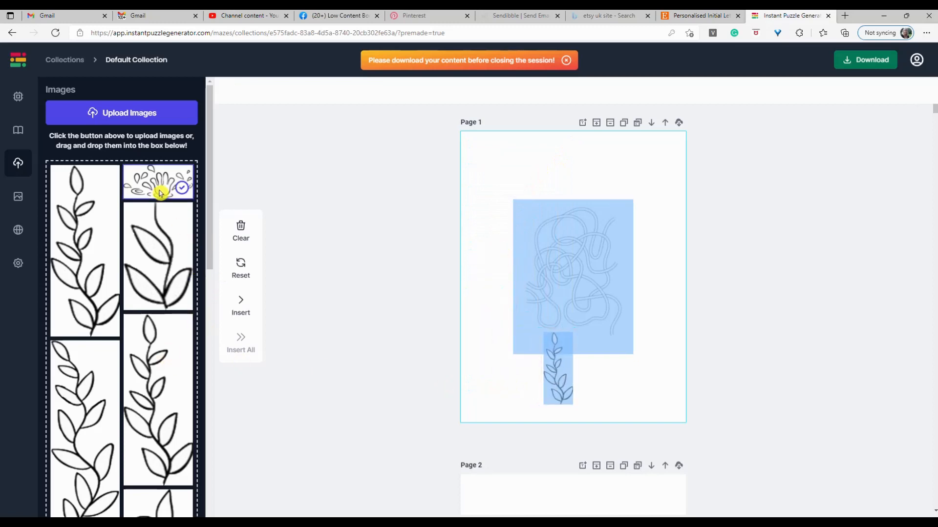
pyautogui.click(240, 306)
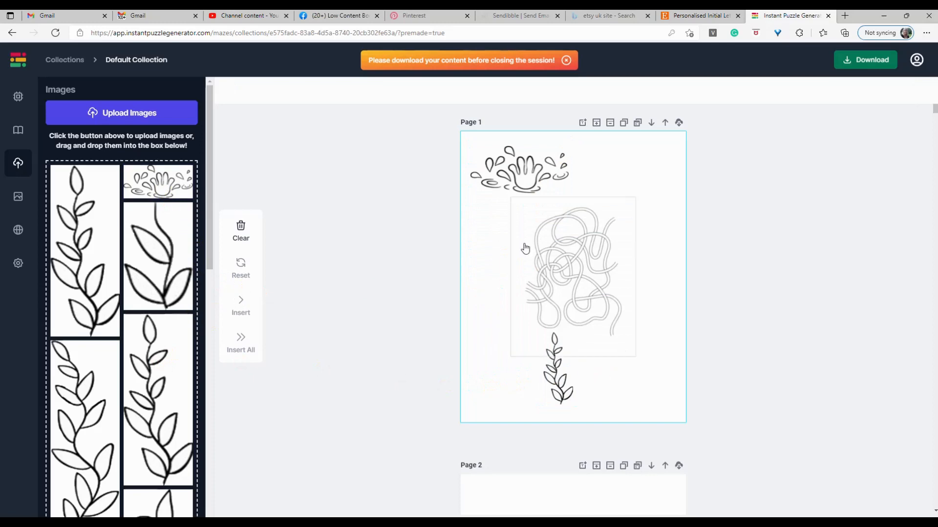
pyautogui.moveTo(542, 173); pyautogui.dragTo(641, 382)
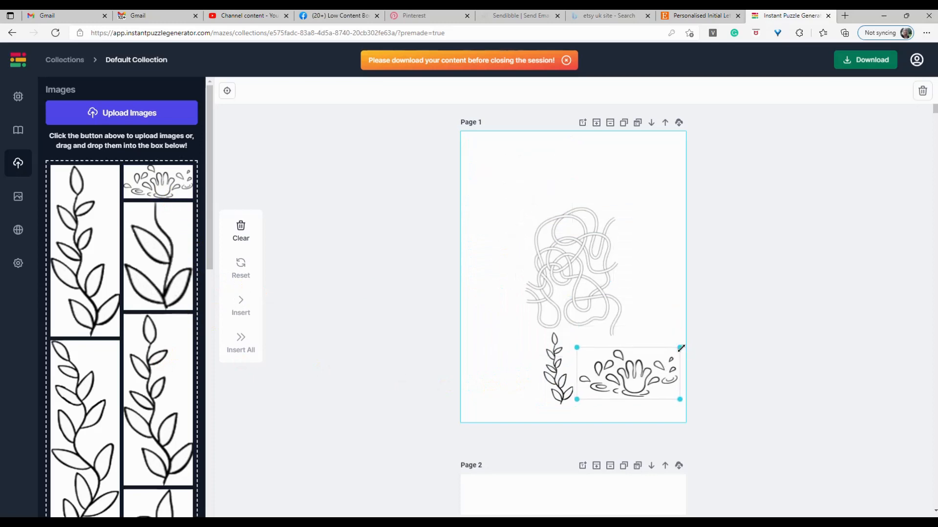
pyautogui.moveTo(681, 348); pyautogui.dragTo(624, 367)
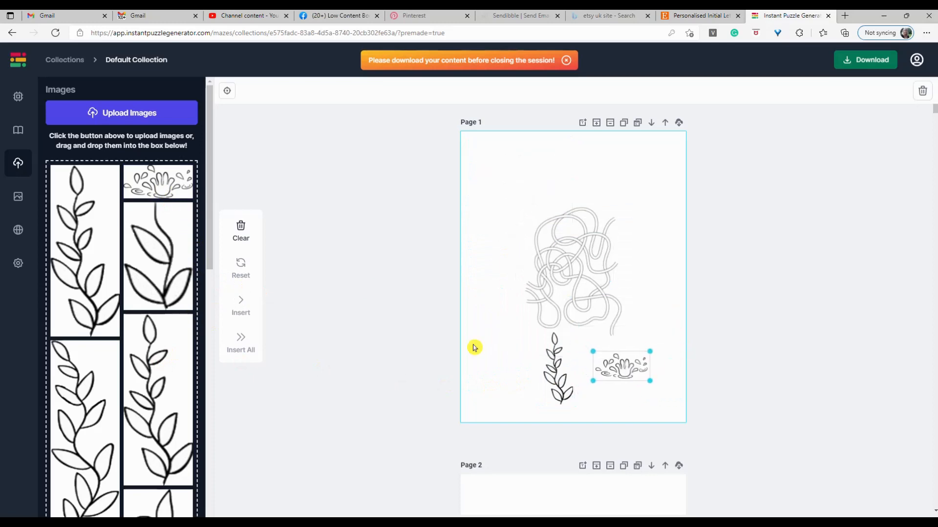
# Add small starfish and dolphin images to page 1, with the starfish right of the maze and the dolphin to its left
pyautogui.moveTo(207, 259); pyautogui.dragTo(211, 426)
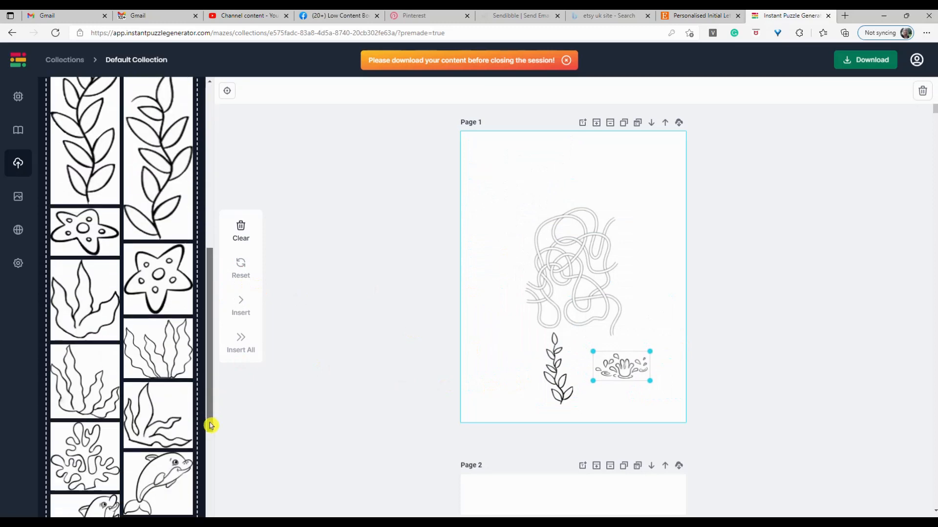
pyautogui.click(166, 218)
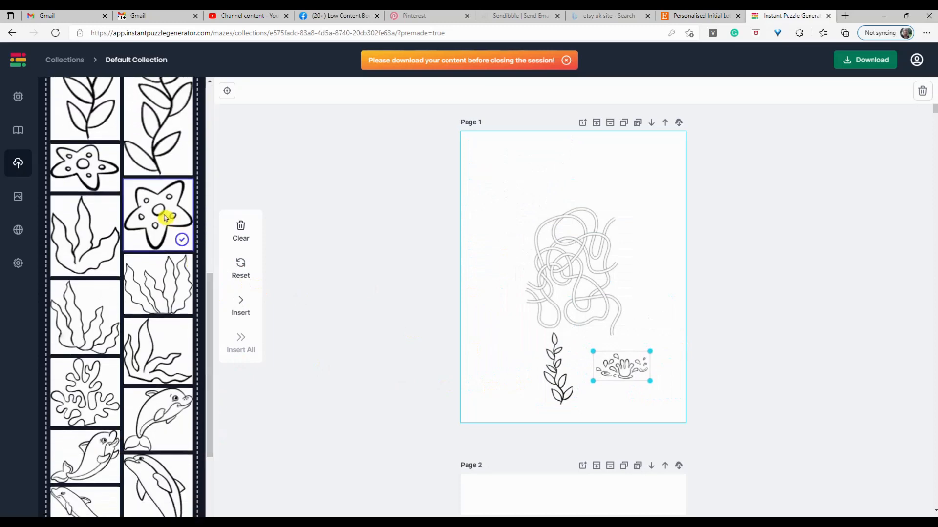
pyautogui.click(240, 307)
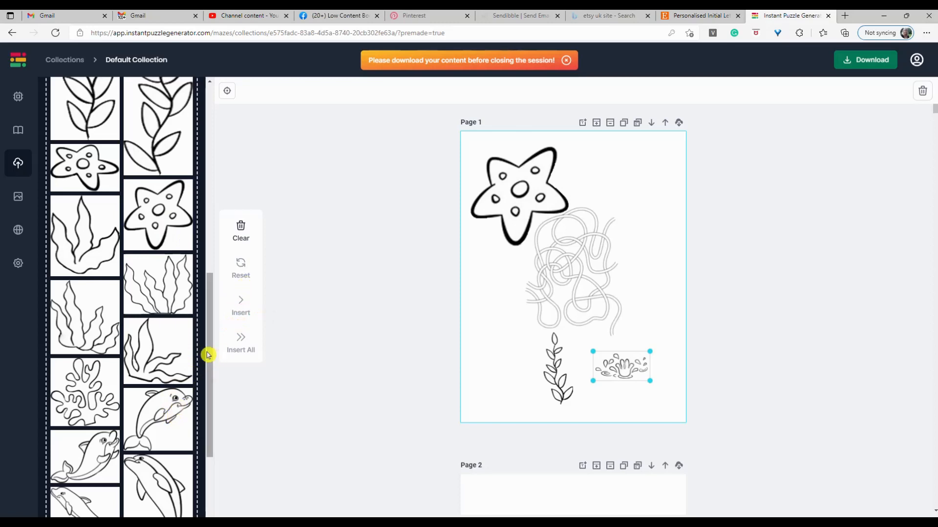
pyautogui.click(176, 412)
pyautogui.click(244, 312)
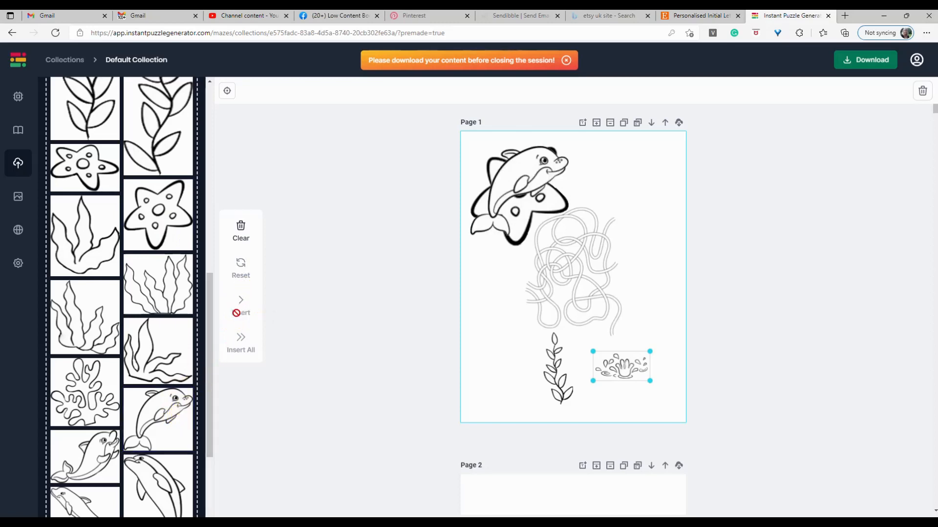
pyautogui.click(525, 178)
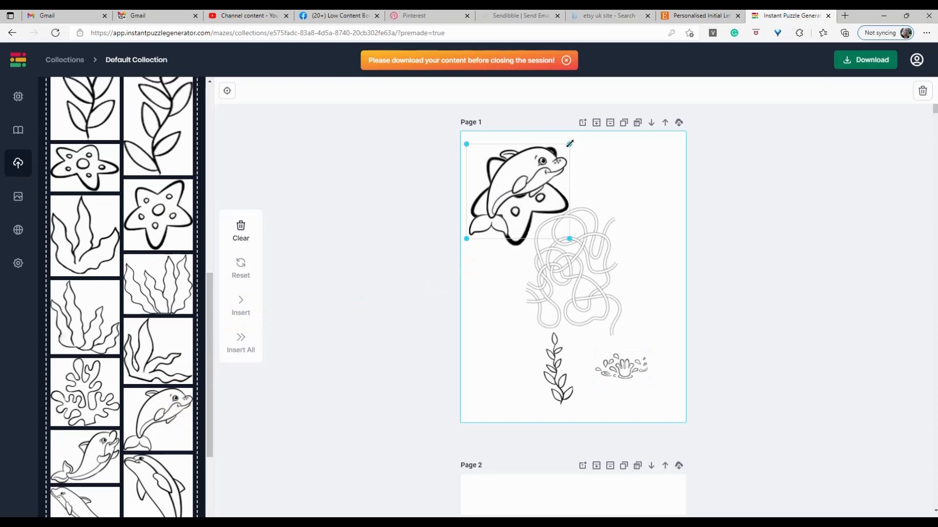
pyautogui.moveTo(570, 144); pyautogui.dragTo(633, 291)
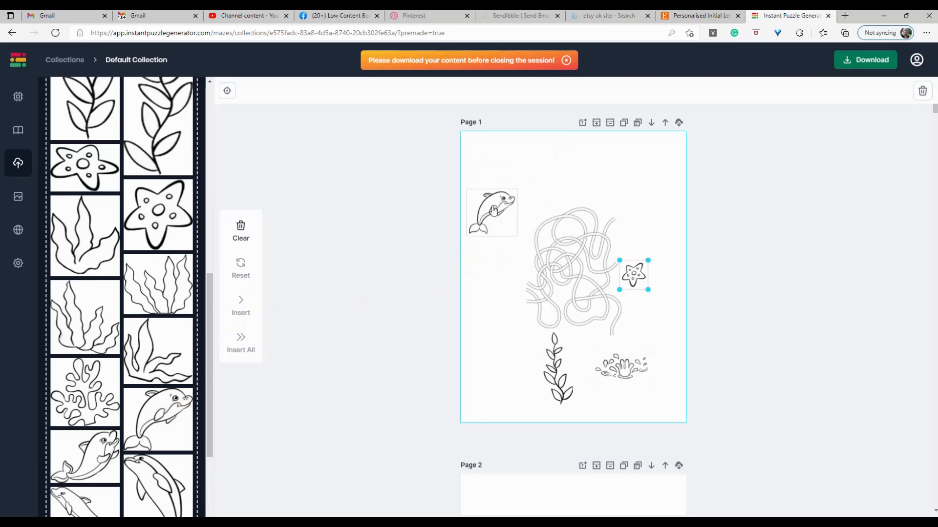
# Move the dolphin beside the maze's lower left and add a second, shrunken dolphin at the maze's upper right on page 1
pyautogui.moveTo(494, 210); pyautogui.dragTo(498, 310)
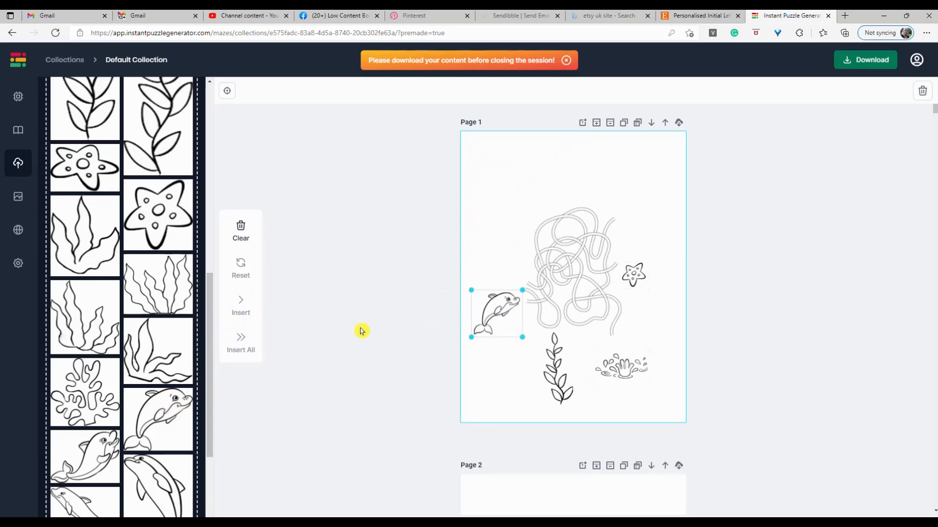
pyautogui.moveTo(209, 304); pyautogui.dragTo(209, 408)
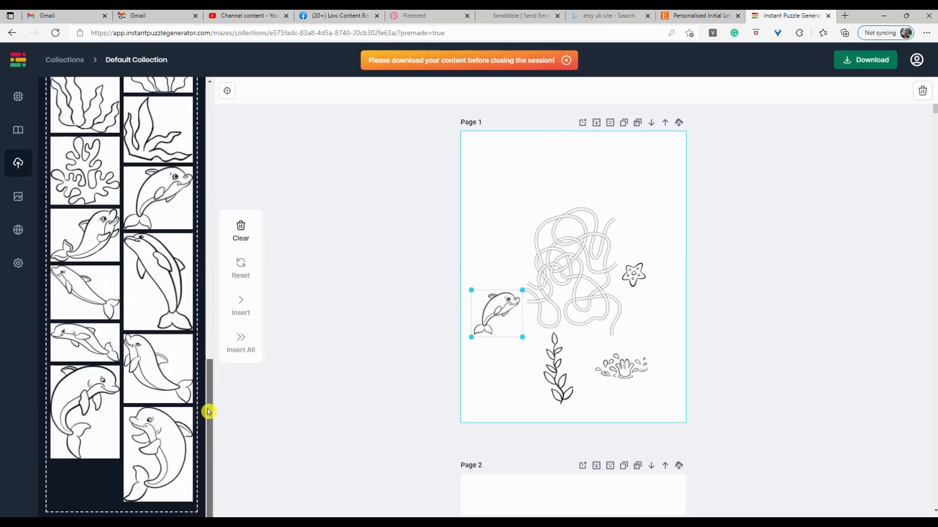
pyautogui.scroll(3, 86, 337)
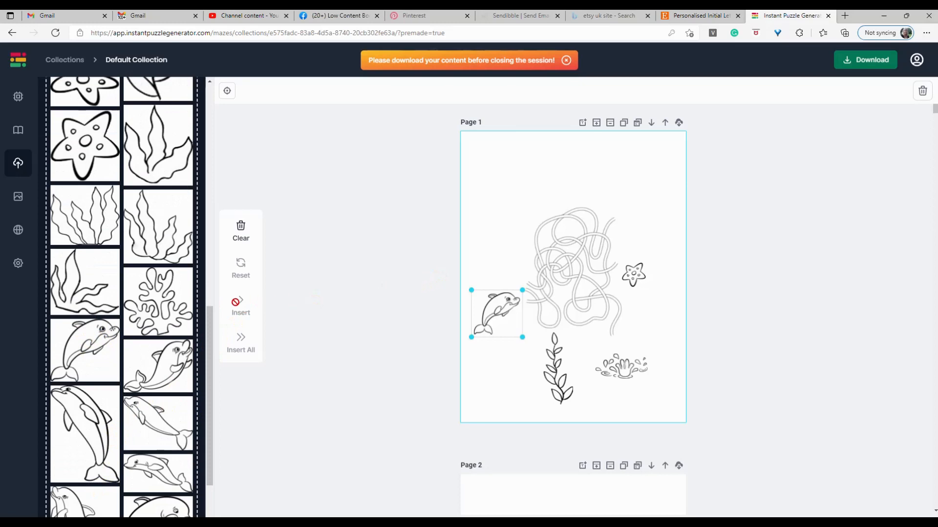
pyautogui.moveTo(209, 318); pyautogui.dragTo(168, 404)
pyautogui.click(80, 383)
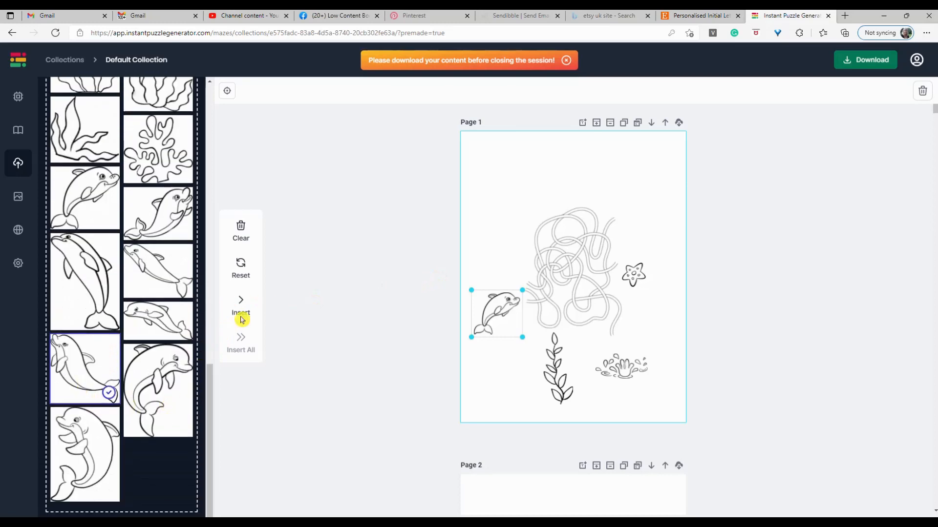
pyautogui.click(241, 320)
pyautogui.click(499, 205)
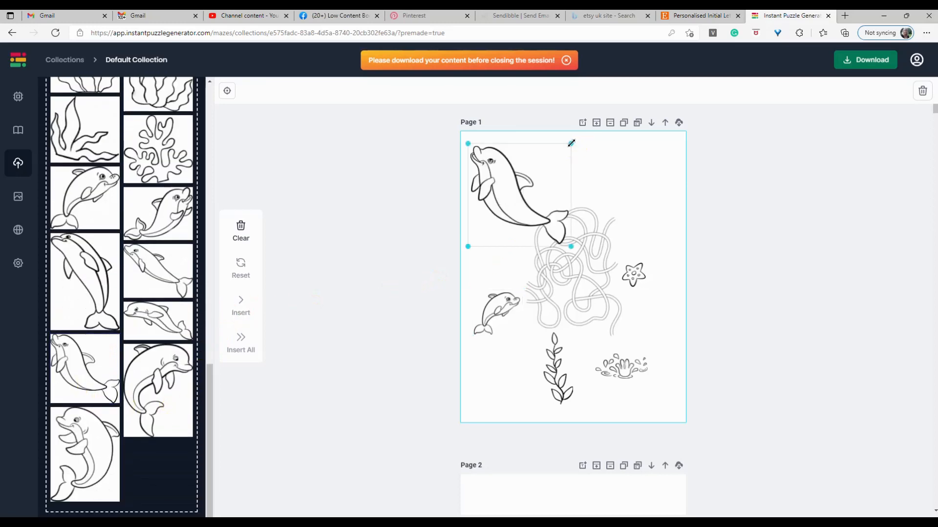
pyautogui.moveTo(571, 142); pyautogui.dragTo(634, 217)
pyautogui.click(536, 192)
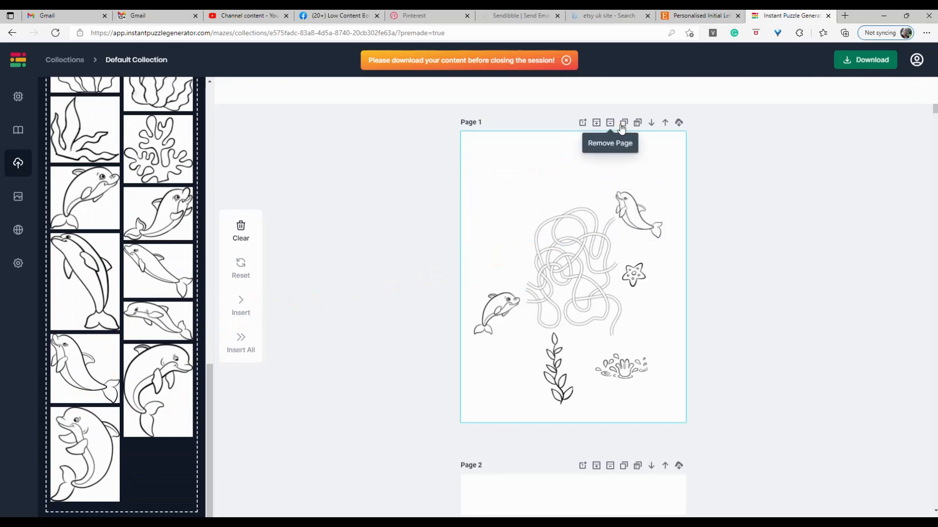
# Clone page 1 once as a single copy and again with the multiple-clone option, and view the auto-generated solution pages
pyautogui.click(623, 125)
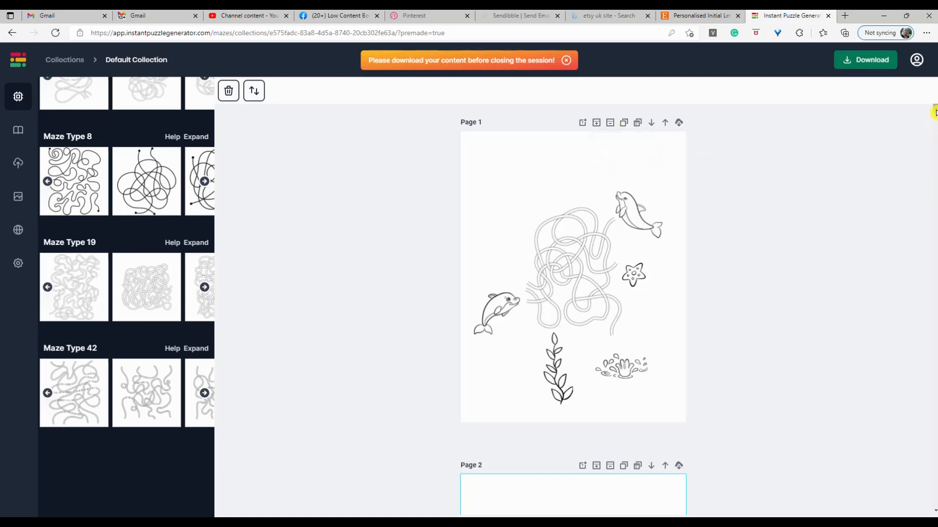
pyautogui.click(637, 125)
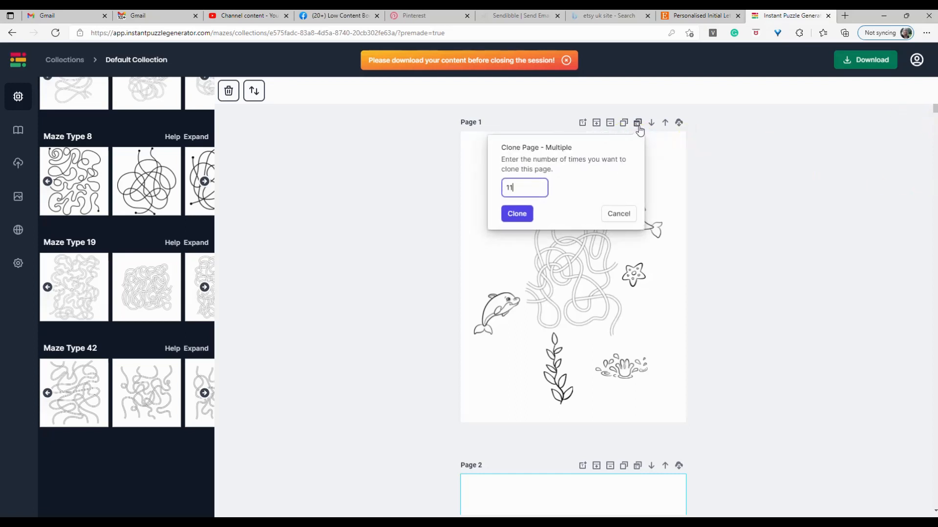
pyautogui.moveTo(516, 192); pyautogui.dragTo(467, 194)
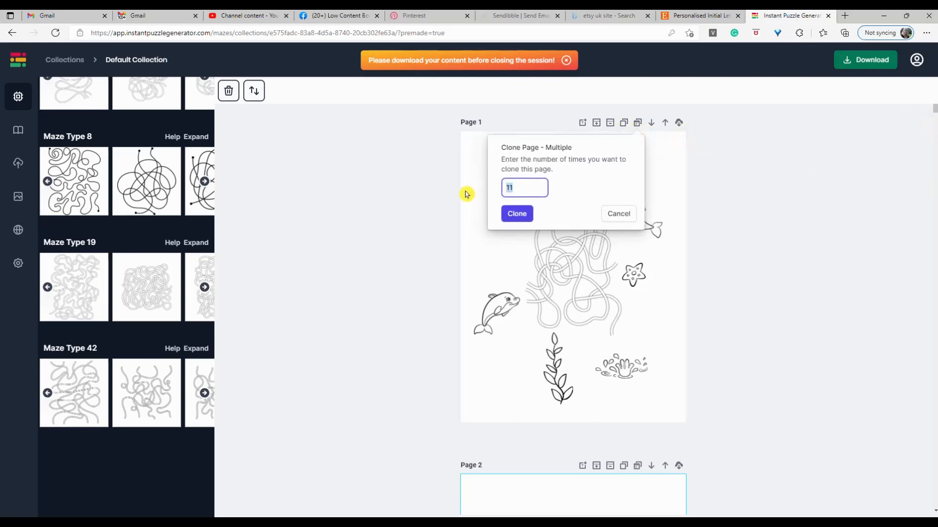
pyautogui.click(517, 218)
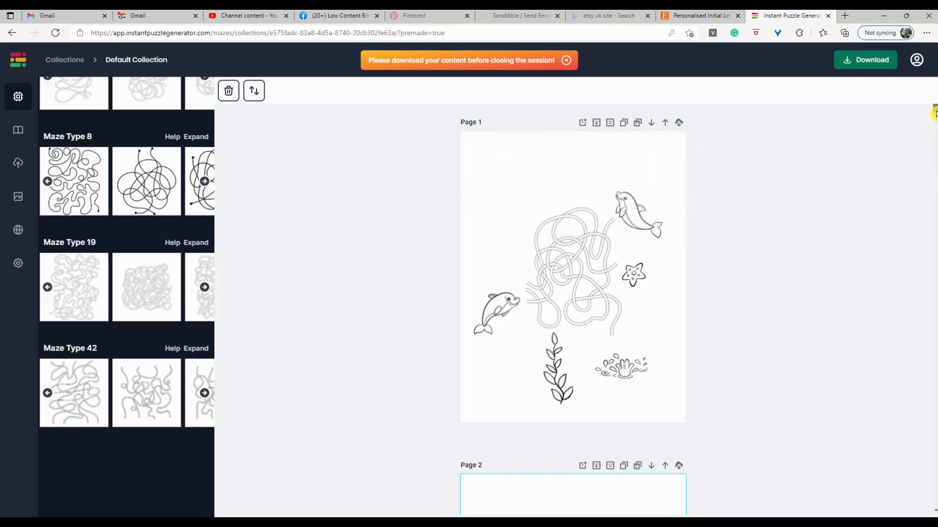
pyautogui.moveTo(934, 113); pyautogui.dragTo(935, 453)
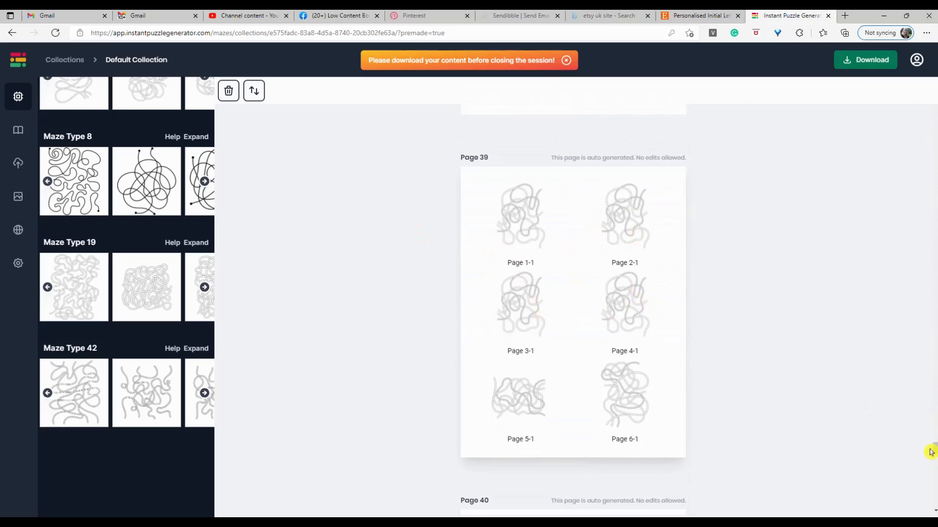
# Change the maze colour on page 1 to orange
pyautogui.moveTo(935, 454); pyautogui.dragTo(934, 107)
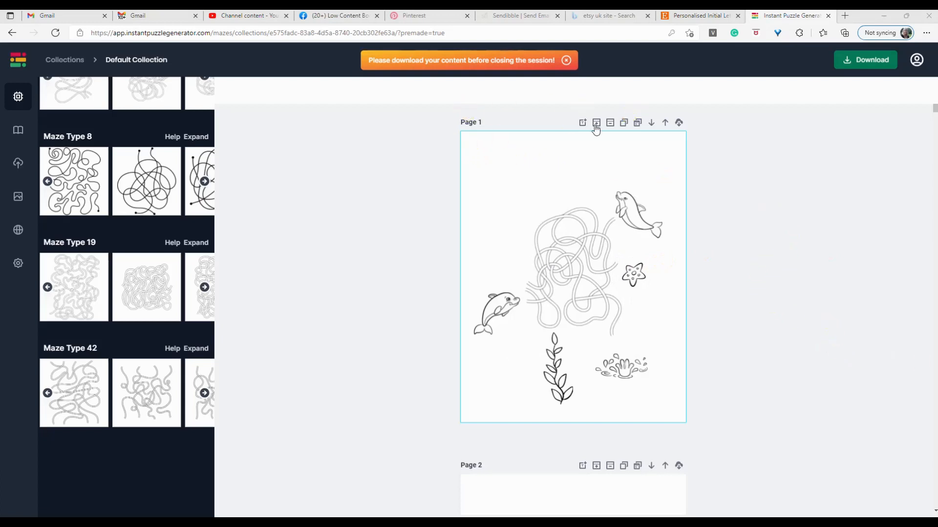
pyautogui.click(594, 213)
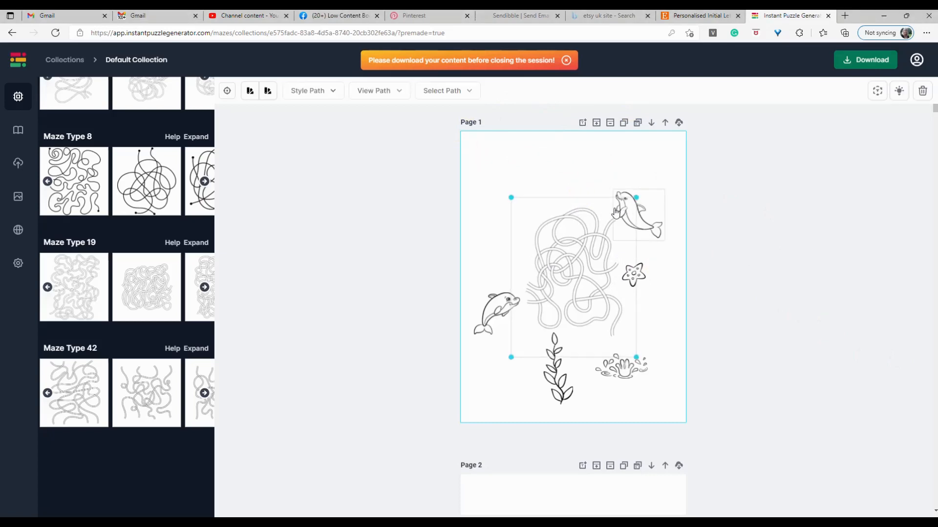
pyautogui.click(250, 91)
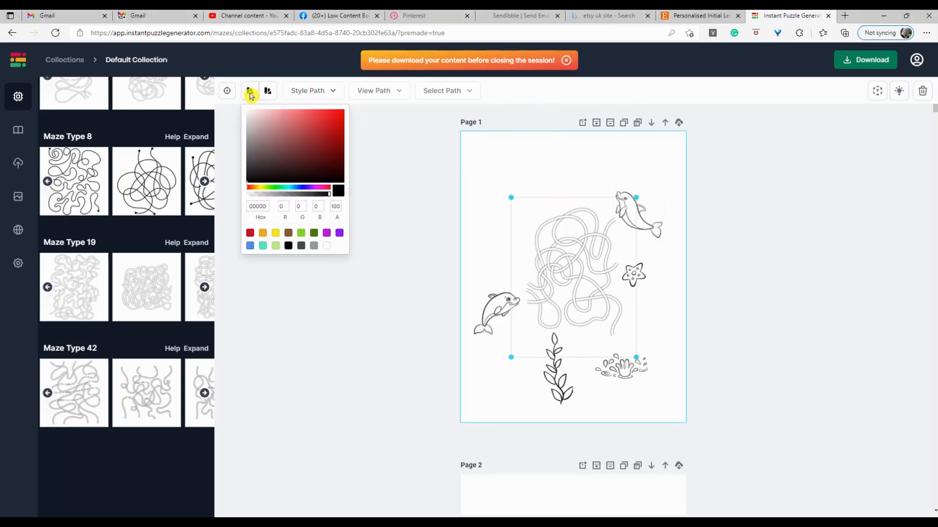
pyautogui.click(263, 233)
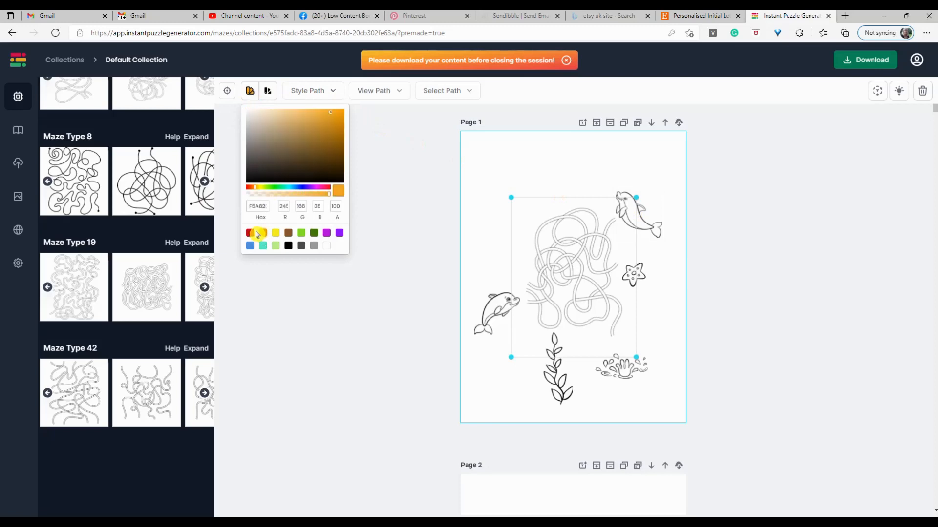
pyautogui.click(413, 191)
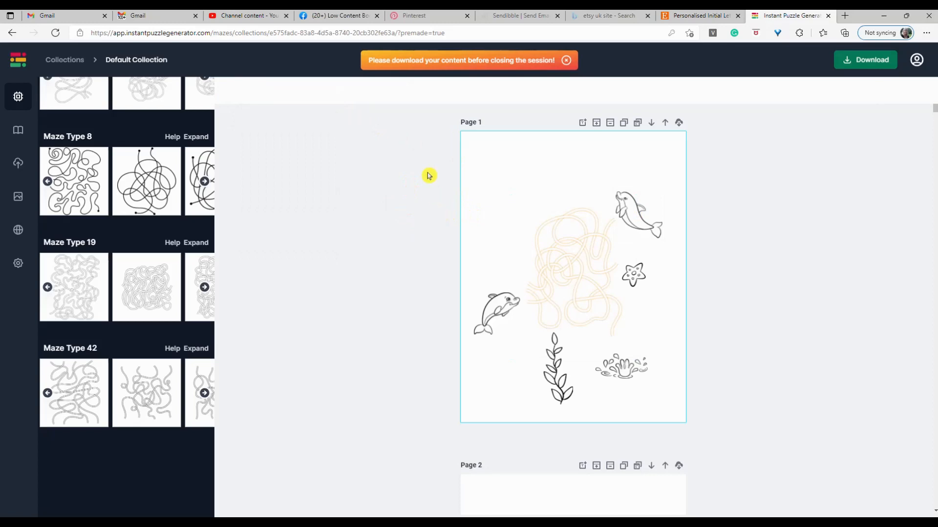
# Nudge the upper-right dolphin slightly on page 1 and try path Style 2 on the maze
pyautogui.click(635, 204)
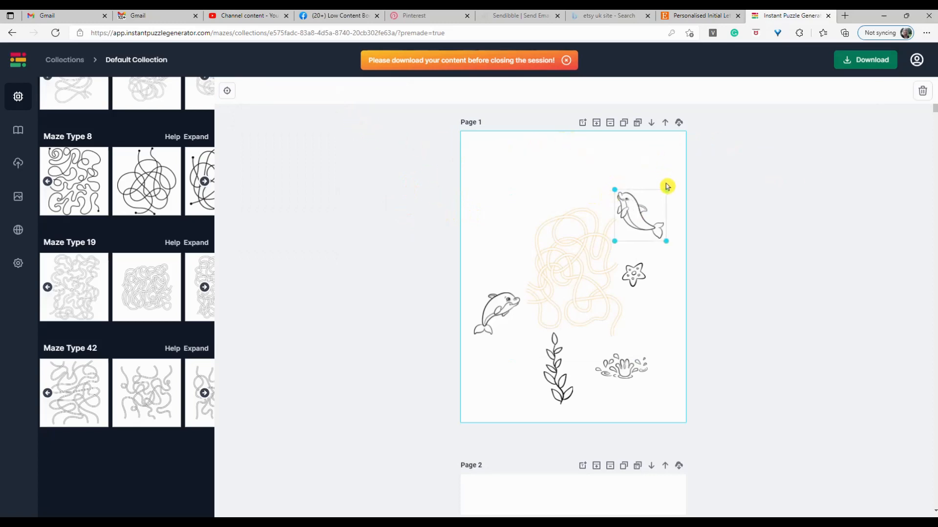
pyautogui.moveTo(650, 201); pyautogui.dragTo(650, 202)
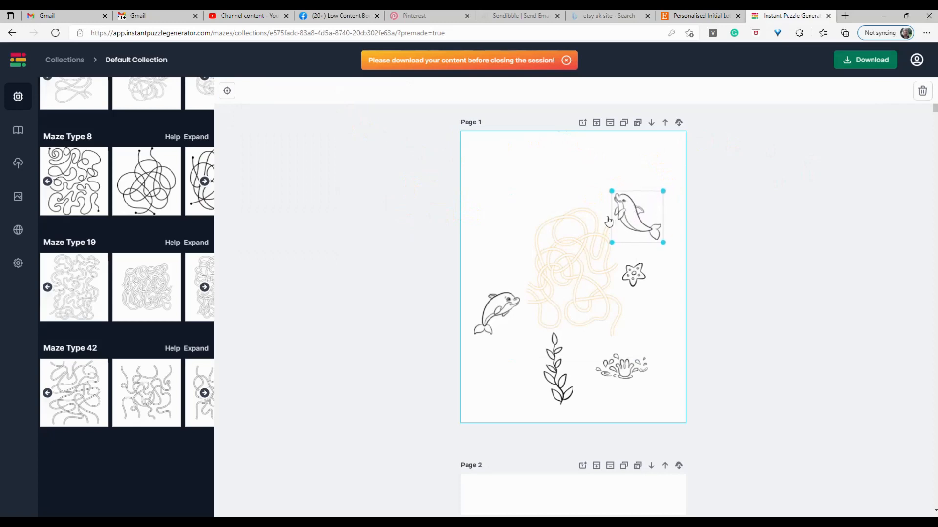
pyautogui.click(561, 272)
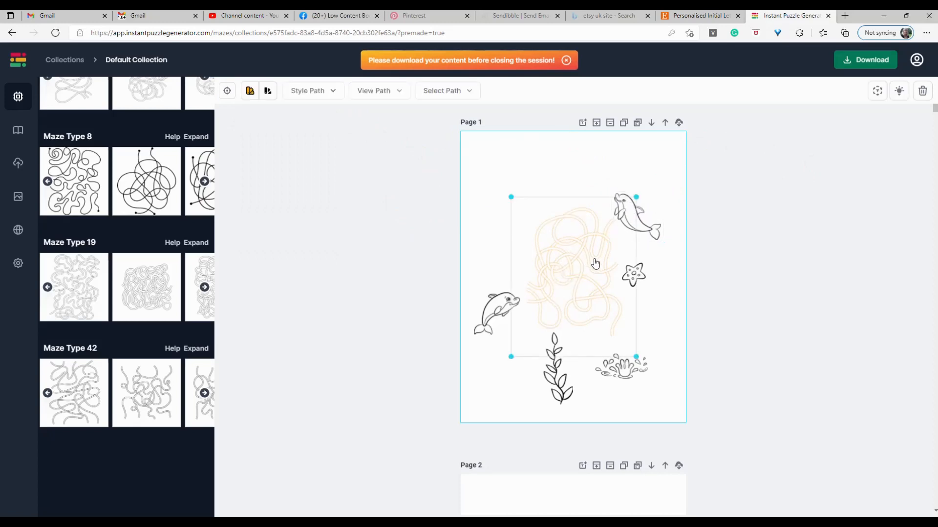
pyautogui.click(343, 93)
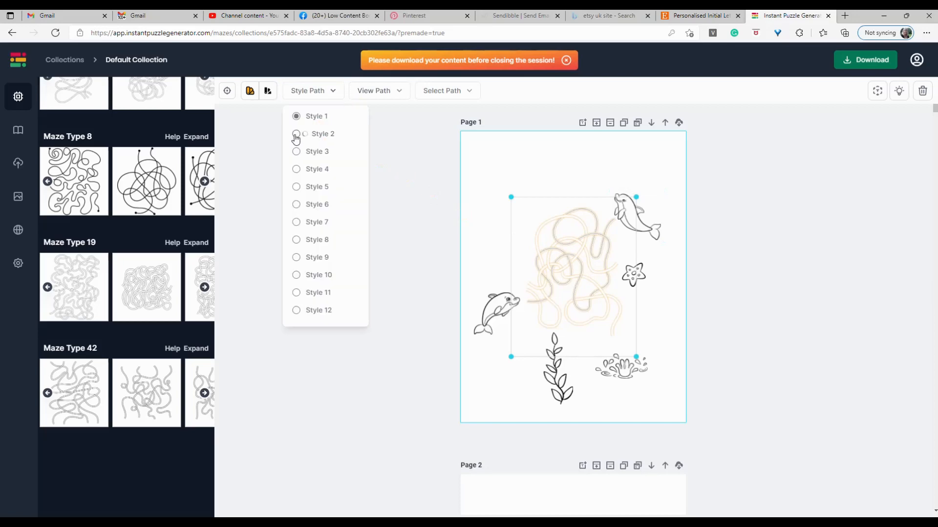
pyautogui.click(290, 141)
pyautogui.click(890, 145)
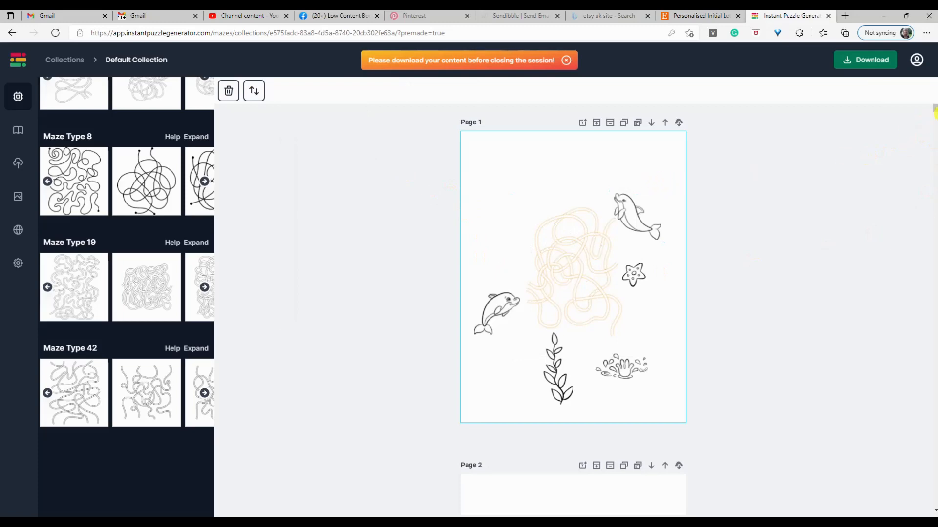
# Examine the auto-generated solution for page 1's maze on page 39
pyautogui.scroll(-4, 935, 145)
pyautogui.moveTo(935, 146); pyautogui.dragTo(935, 442)
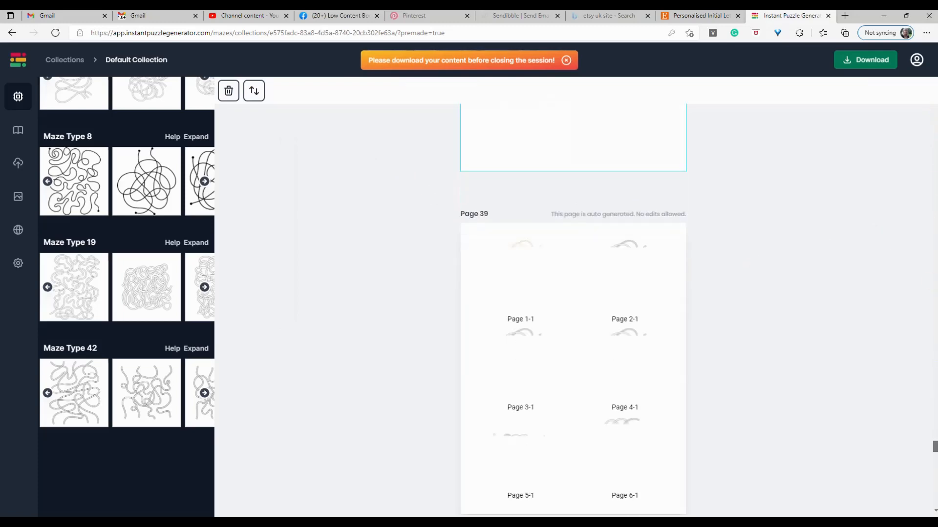
pyautogui.scroll(-1, 934, 449)
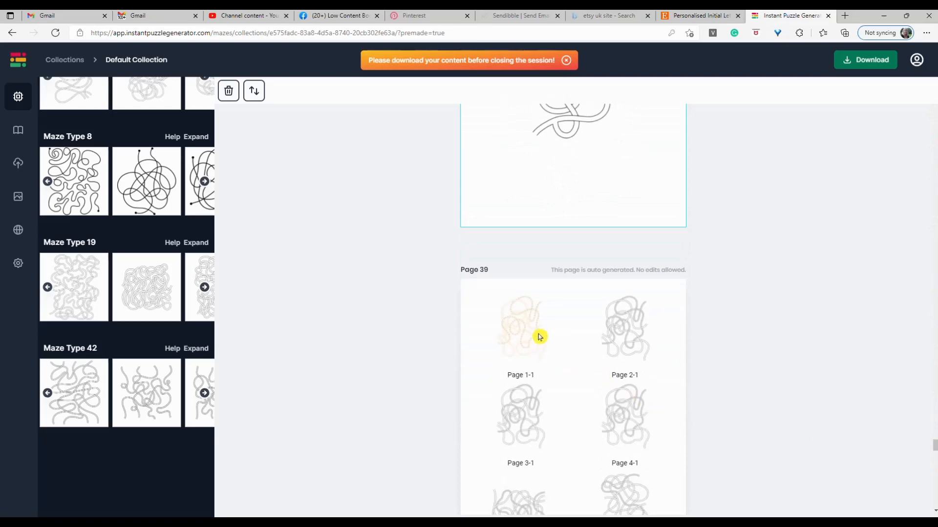
# Turn on the path view for Path 1, Path 2 and Path 3 of the maze on page 1
pyautogui.moveTo(935, 447); pyautogui.dragTo(934, 109)
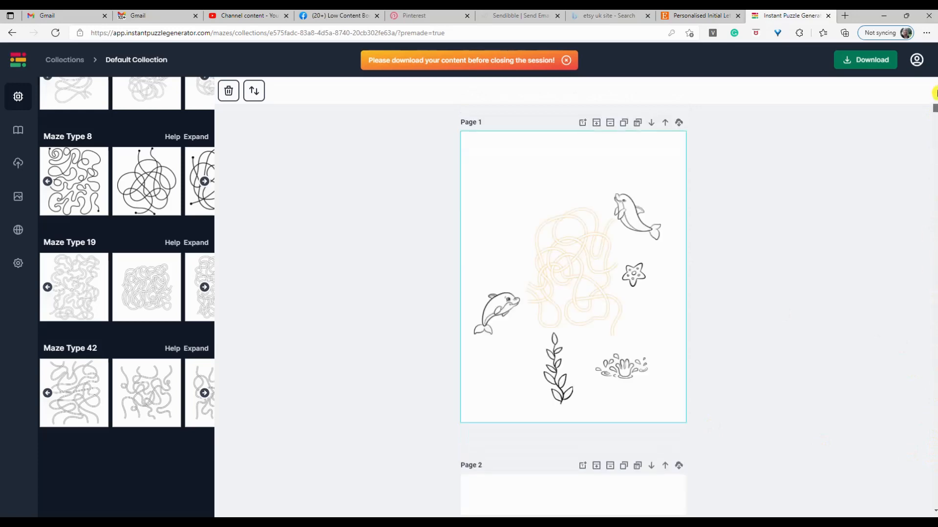
pyautogui.click(571, 265)
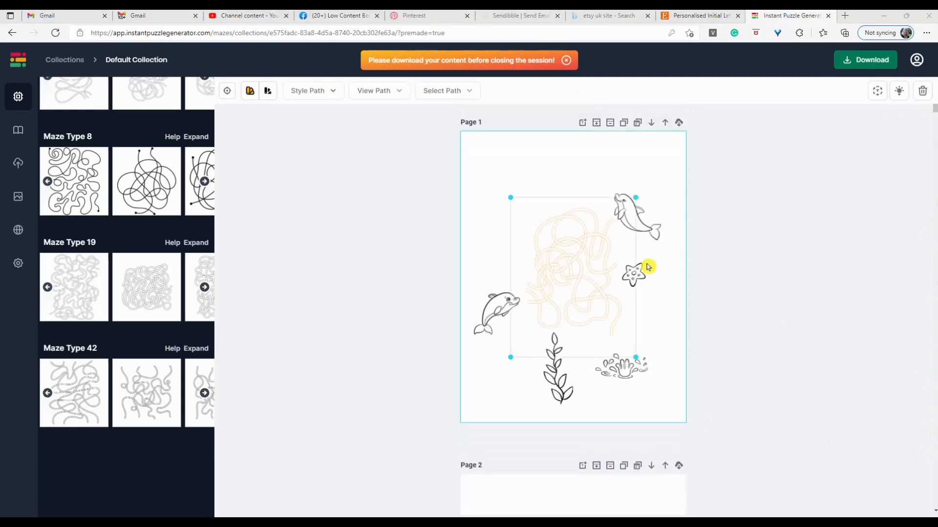
pyautogui.click(398, 93)
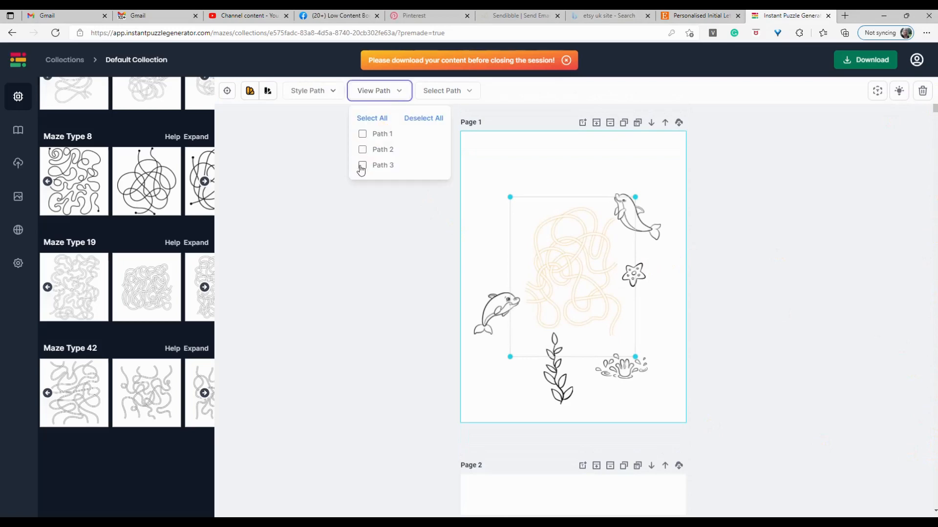
pyautogui.click(363, 134)
pyautogui.click(362, 150)
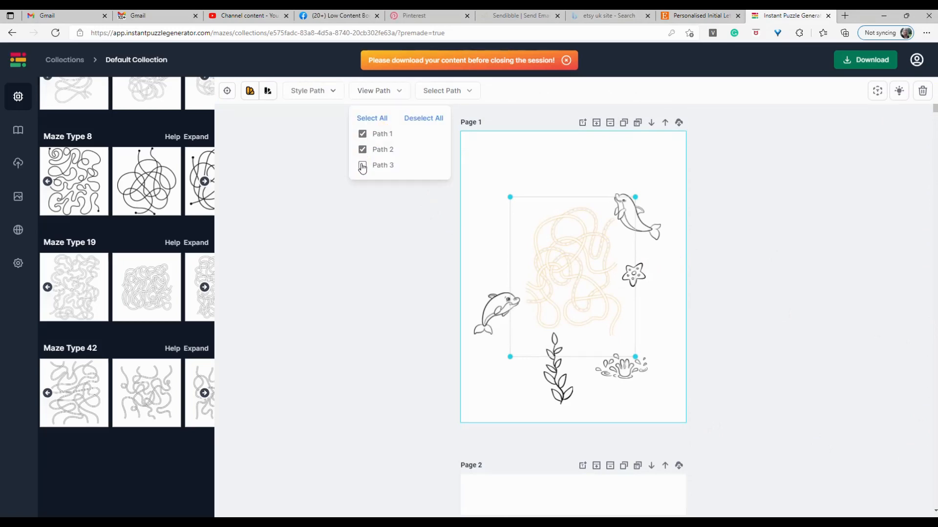
pyautogui.click(362, 166)
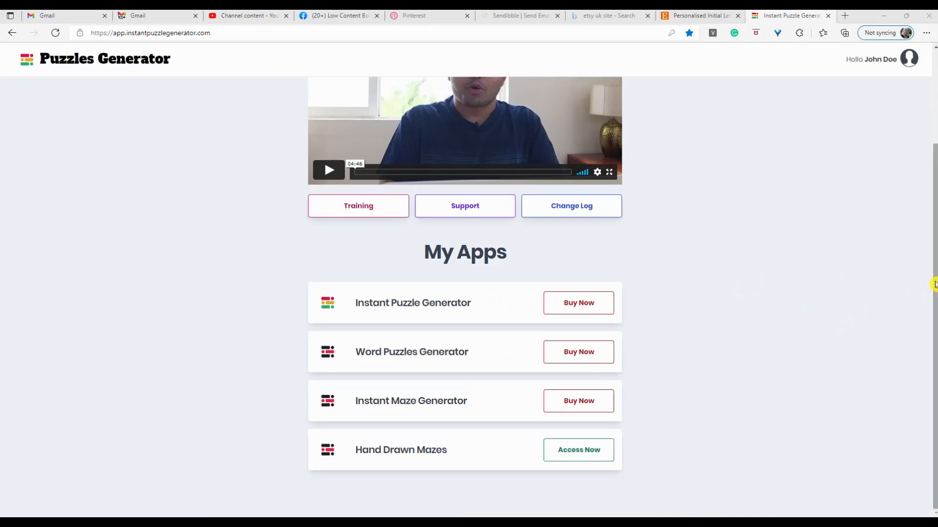
# Browse the Hand Drawn Mazes training topics for the console, canvas, context menu, pages and mazes
pyautogui.scroll(1, 930, 273)
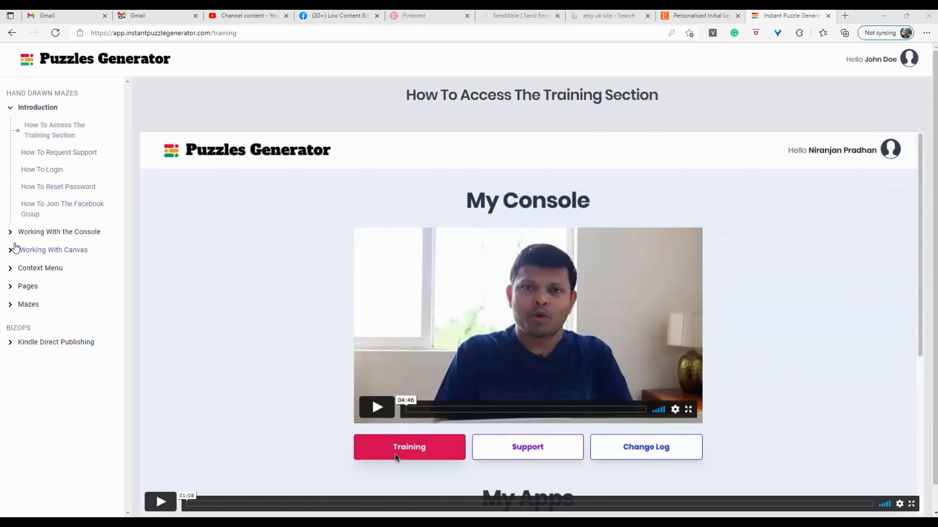
pyautogui.click(9, 237)
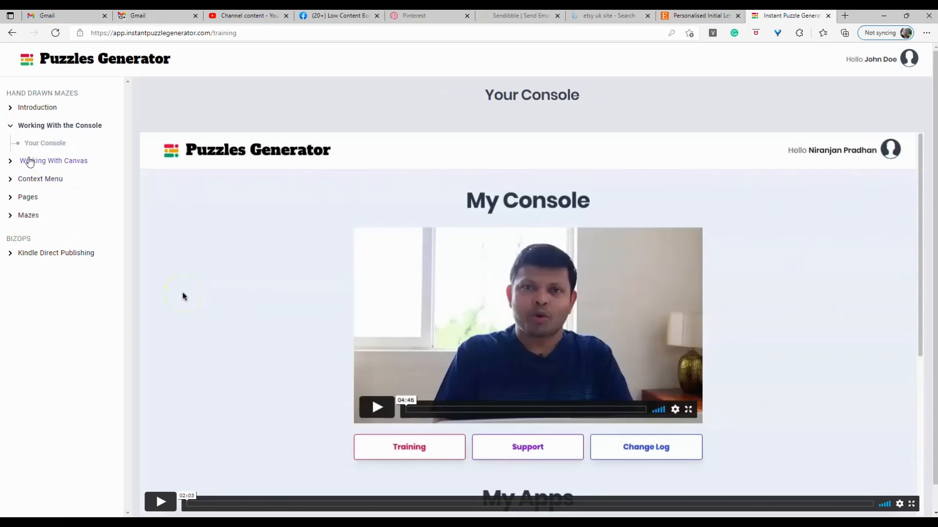
pyautogui.click(11, 162)
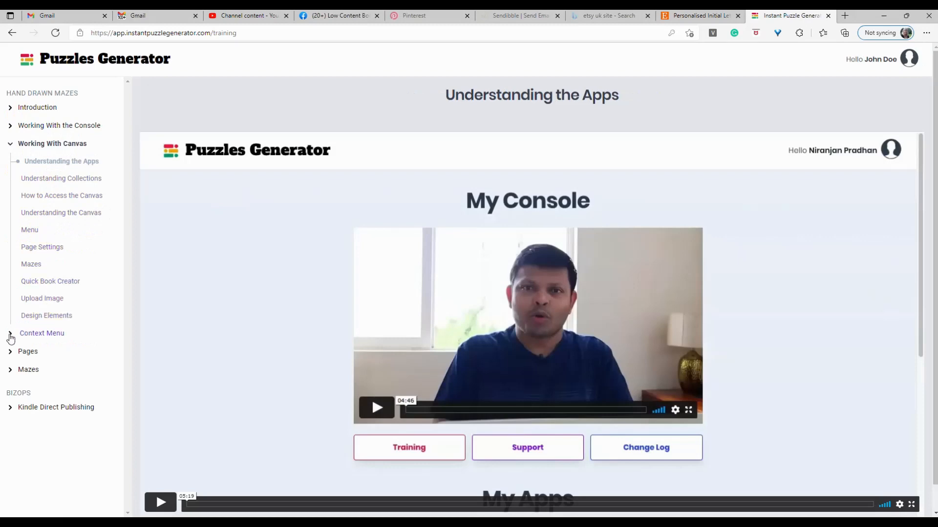
pyautogui.click(10, 334)
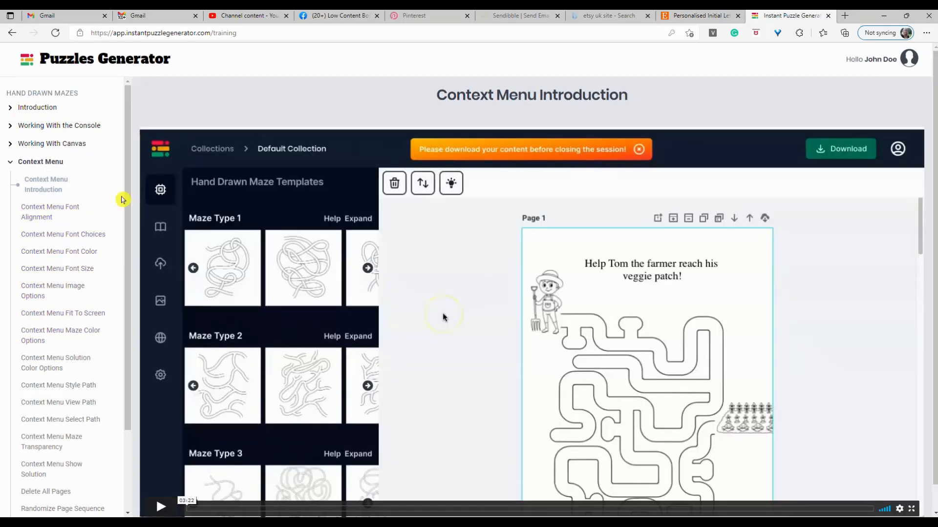
pyautogui.moveTo(128, 206); pyautogui.dragTo(127, 341)
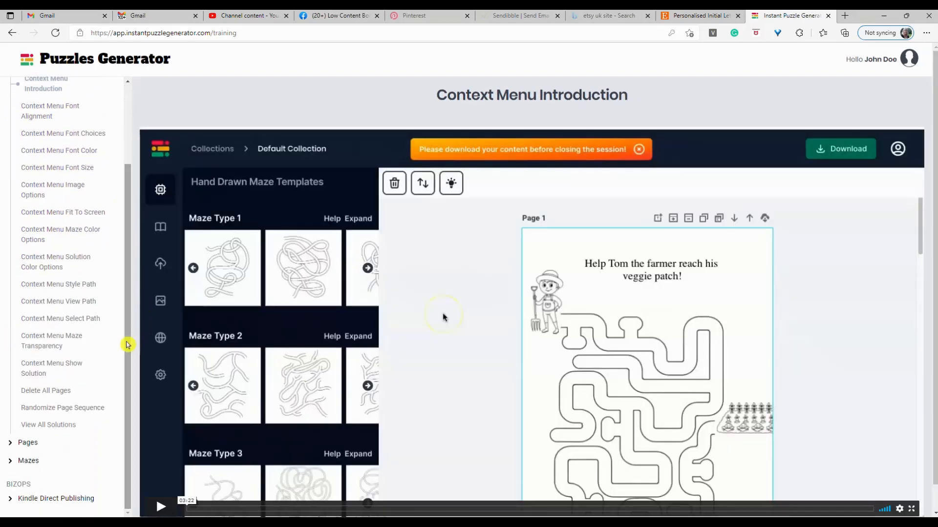
pyautogui.click(10, 443)
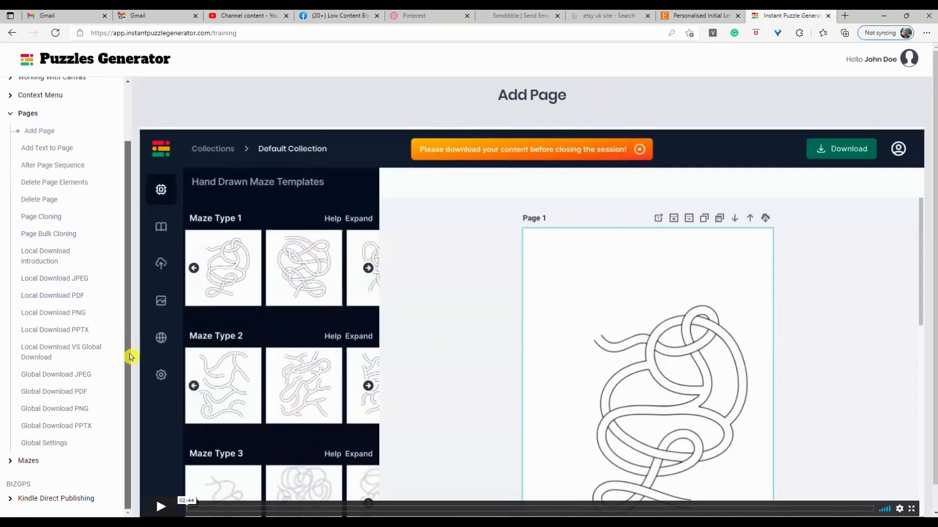
pyautogui.click(10, 461)
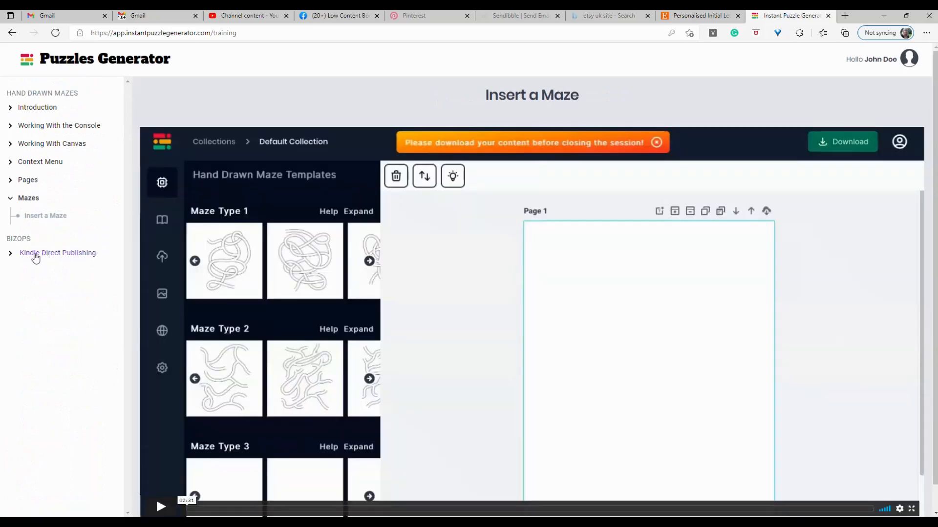
# Expand the Kindle Direct Publishing training topic and open the Default Collection of the HDM Premium edition of Hand Drawn Mazes
pyautogui.click(11, 254)
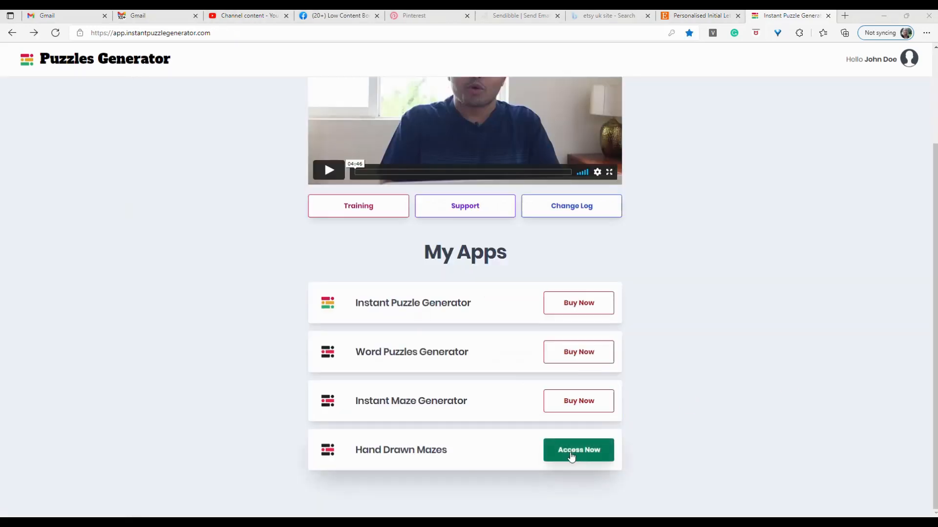
pyautogui.click(580, 452)
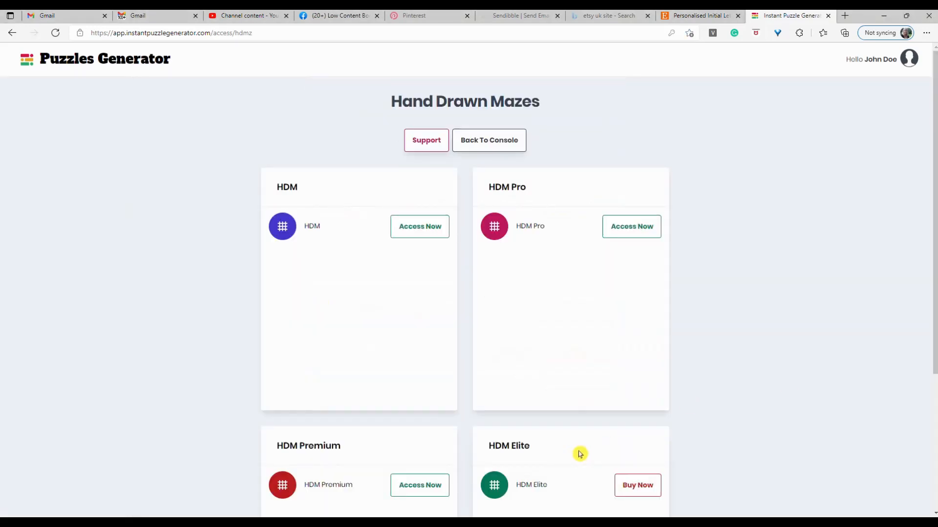
pyautogui.moveTo(933, 309); pyautogui.dragTo(924, 394)
pyautogui.click(422, 373)
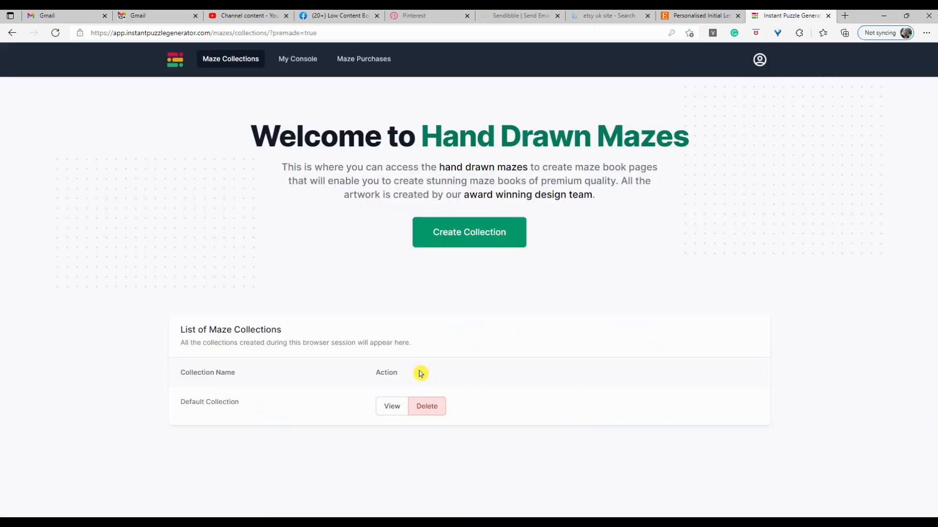
pyautogui.click(390, 408)
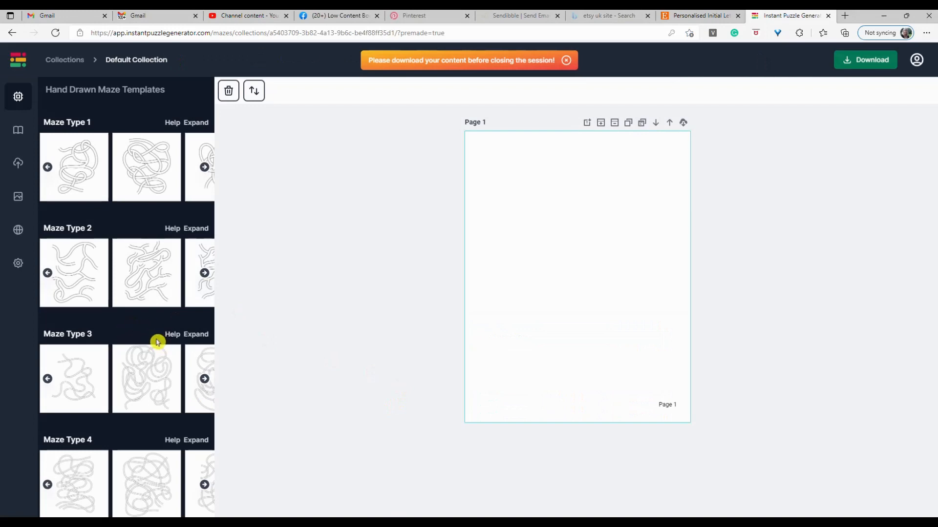
# Browse the HDM Premium maze templates from Maze Type 1 through Maze Type 43
pyautogui.scroll(-15, 170, 337)
pyautogui.scroll(-20, 169, 337)
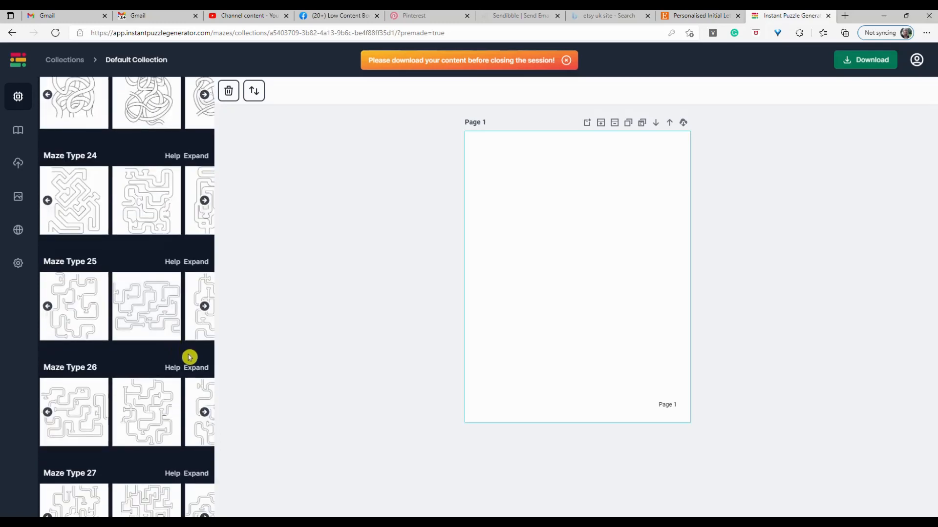
pyautogui.scroll(-10, 170, 352)
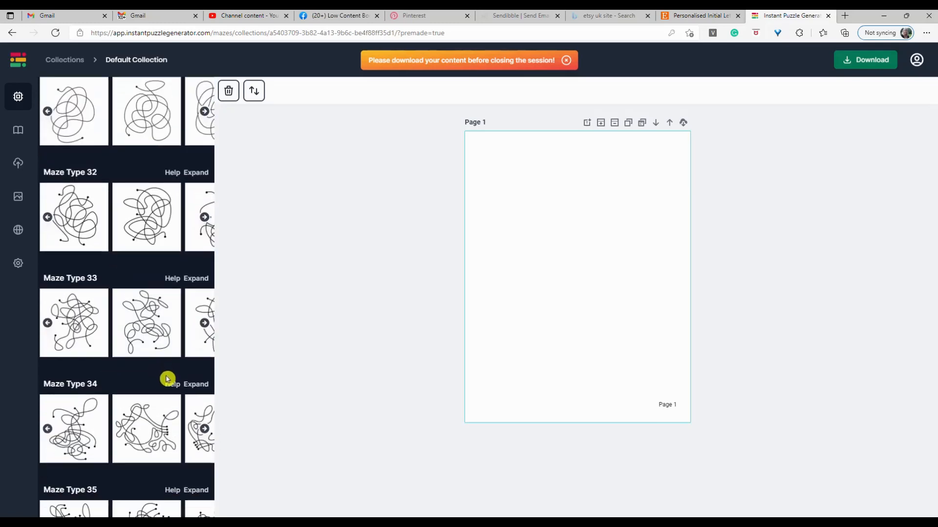
pyautogui.scroll(-12, 166, 376)
pyautogui.scroll(-5, 172, 372)
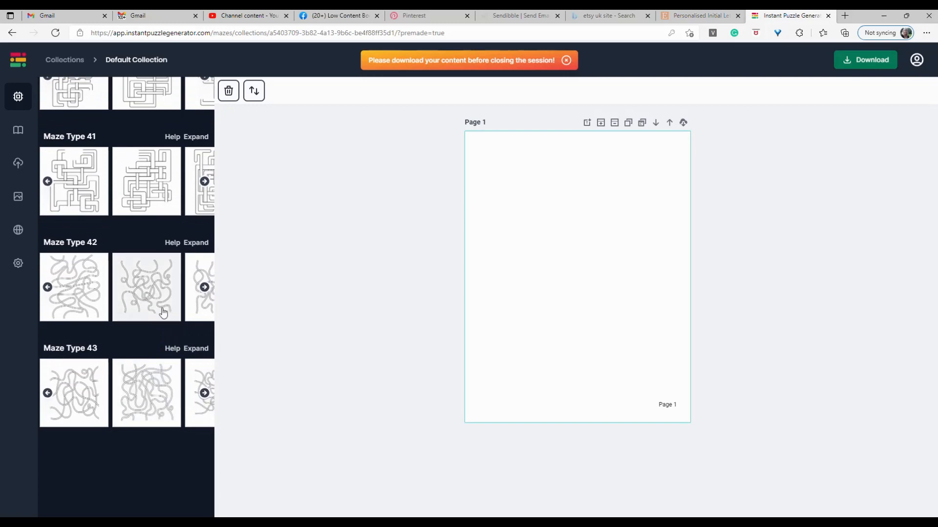
pyautogui.scroll(17, 165, 318)
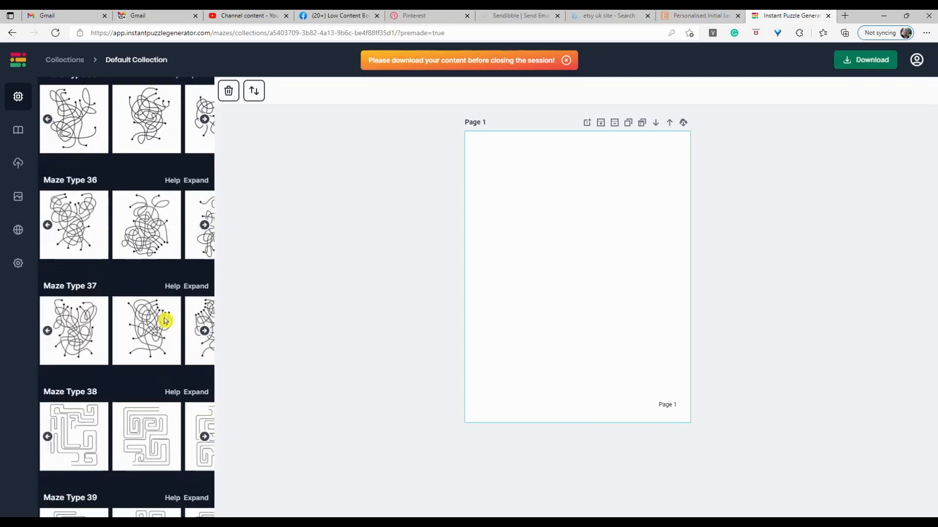
pyautogui.scroll(8, 168, 324)
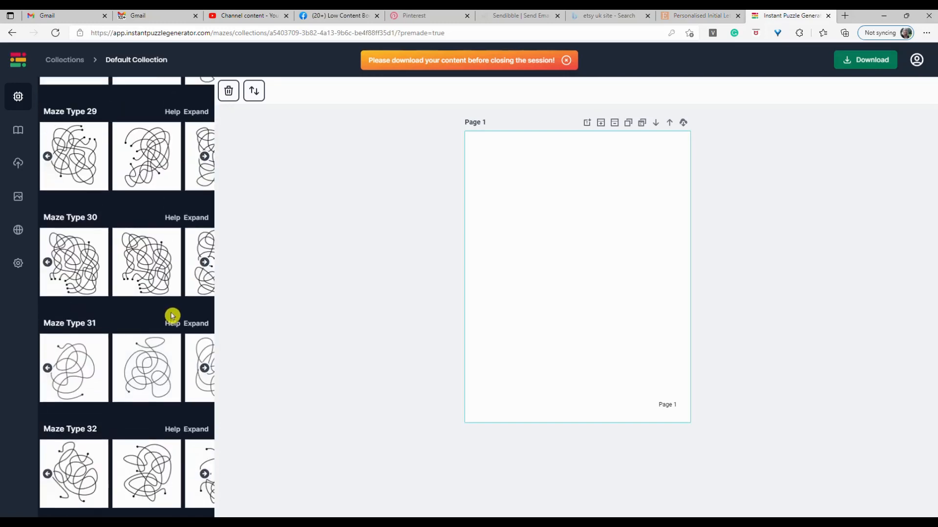
pyautogui.scroll(9, 172, 316)
pyautogui.scroll(16, 181, 278)
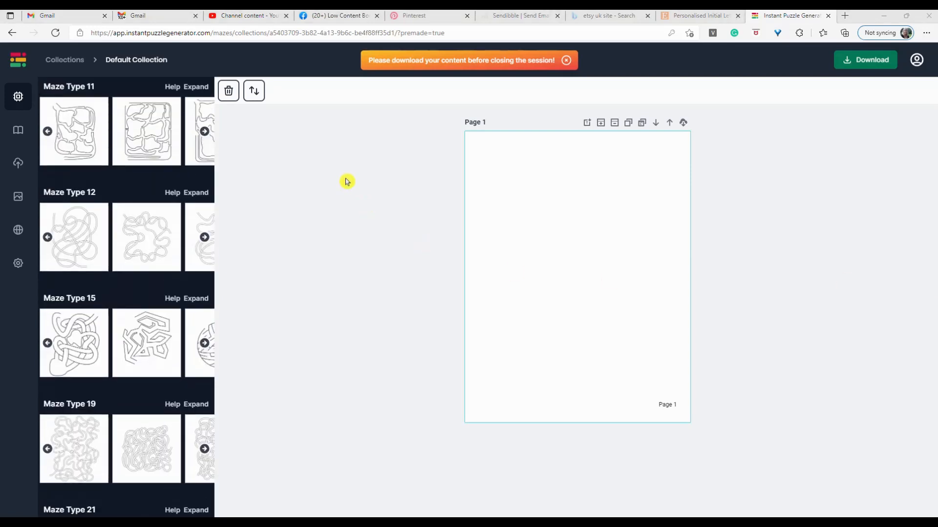
# Examine the maze styles offered for selection in the Quick Book Creator
pyautogui.click(17, 134)
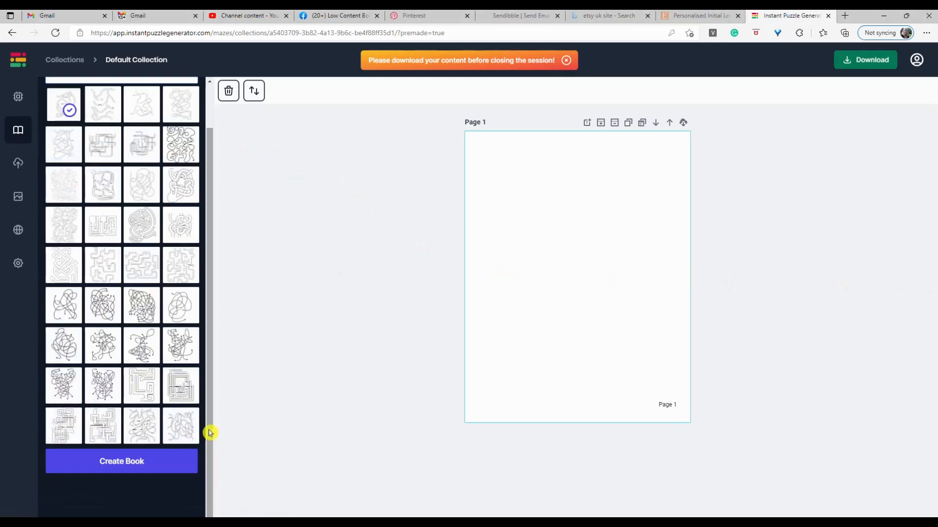
pyautogui.moveTo(212, 433); pyautogui.dragTo(210, 373)
pyautogui.scroll(-1, 218, 402)
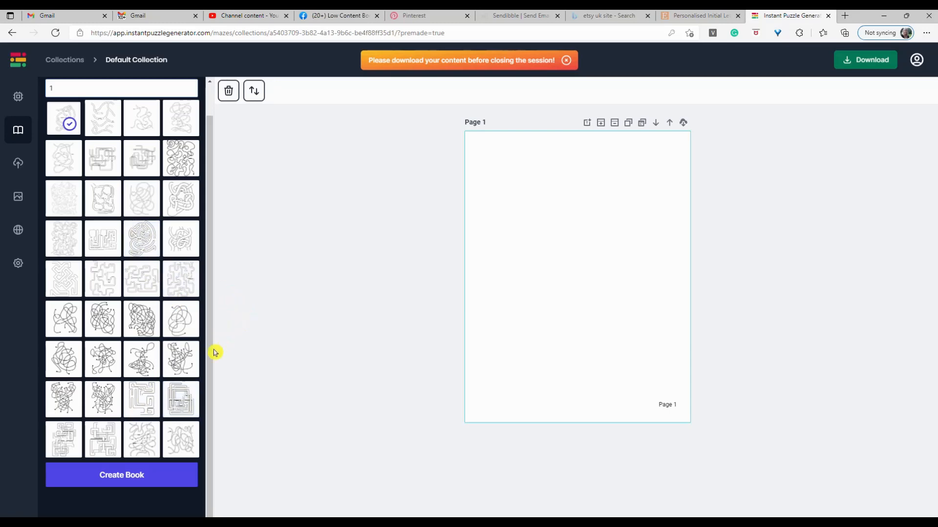
pyautogui.moveTo(209, 365)
pyautogui.mouseDown()
pyautogui.moveTo(212, 379)
pyautogui.moveTo(209, 347)
pyautogui.mouseUp()
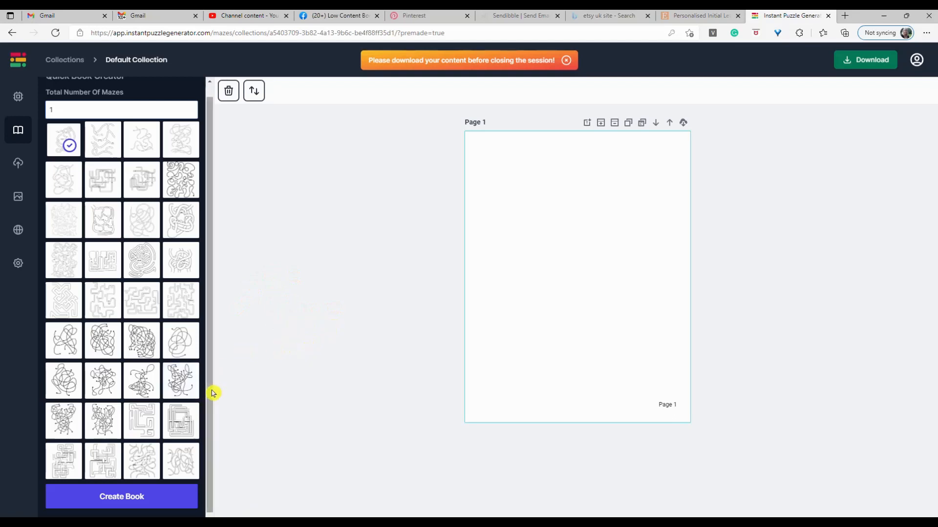
pyautogui.moveTo(212, 398)
pyautogui.mouseDown()
pyautogui.moveTo(212, 413)
pyautogui.moveTo(213, 396)
pyautogui.mouseUp()
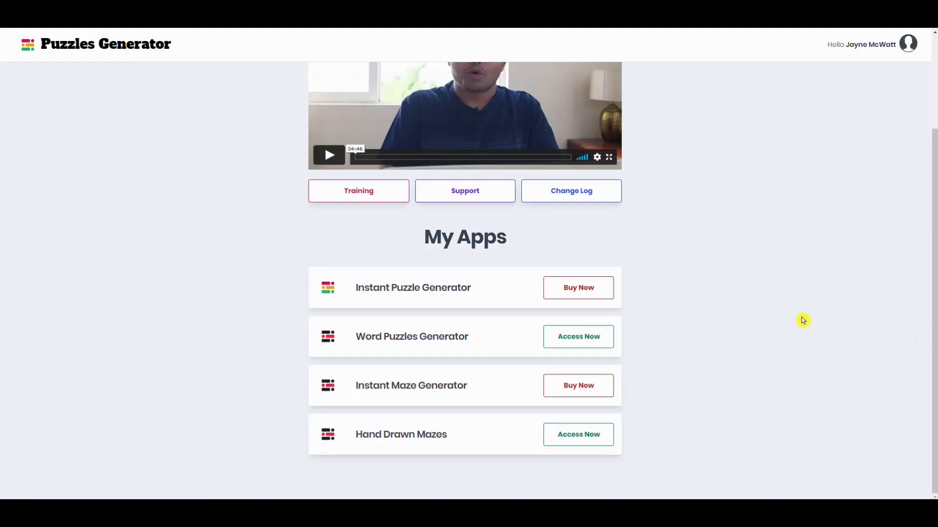
# Open the Default Collection of the HDM Elite edition of Hand Drawn Mazes
pyautogui.click(580, 438)
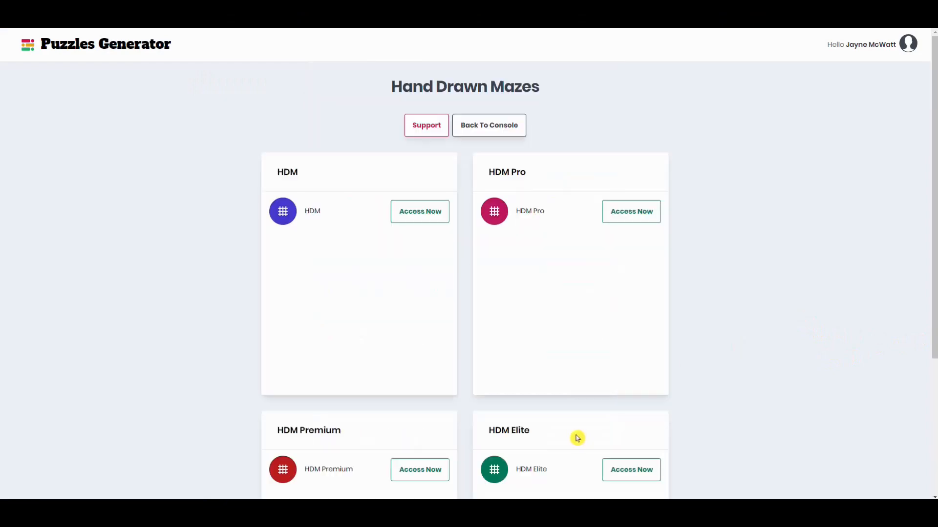
pyautogui.click(629, 473)
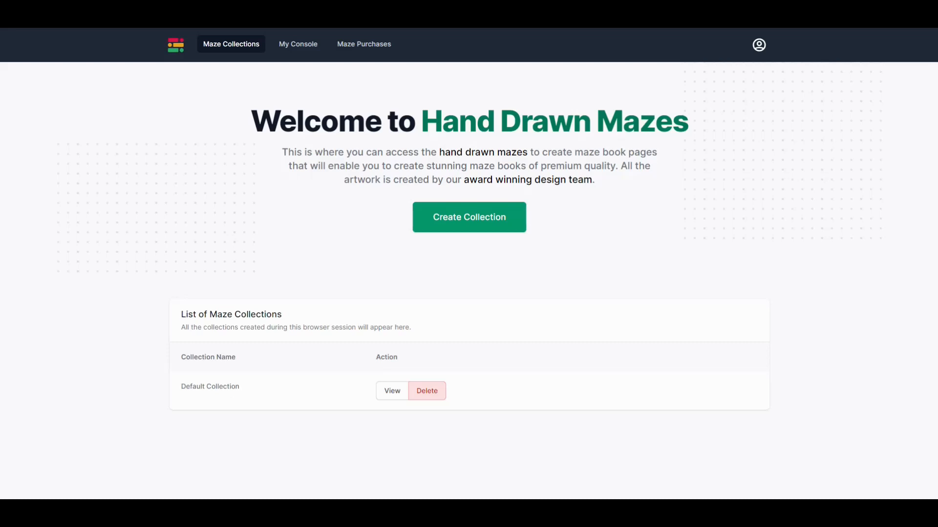
pyautogui.click(387, 394)
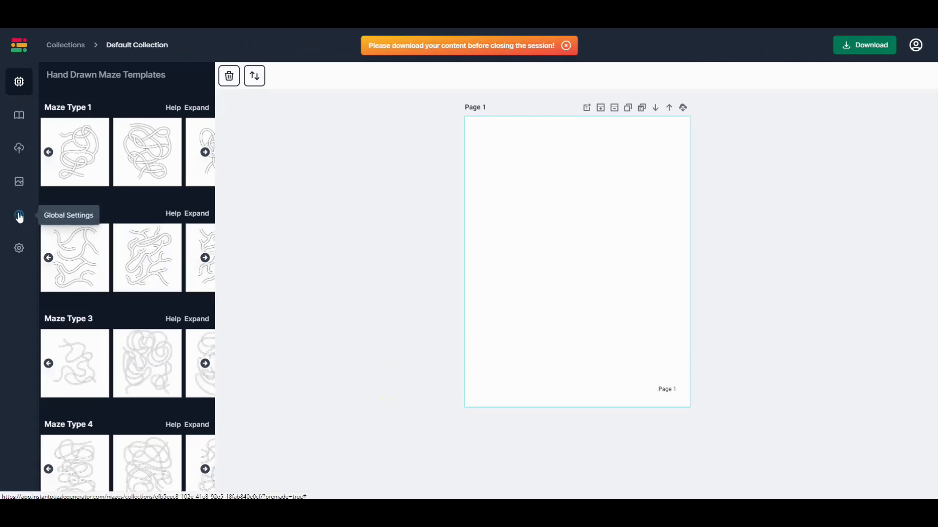
# Browse the HDM Elite design element categories, from Arrows, Farm and Pirates through Camping and Miscellaneous
pyautogui.click(18, 185)
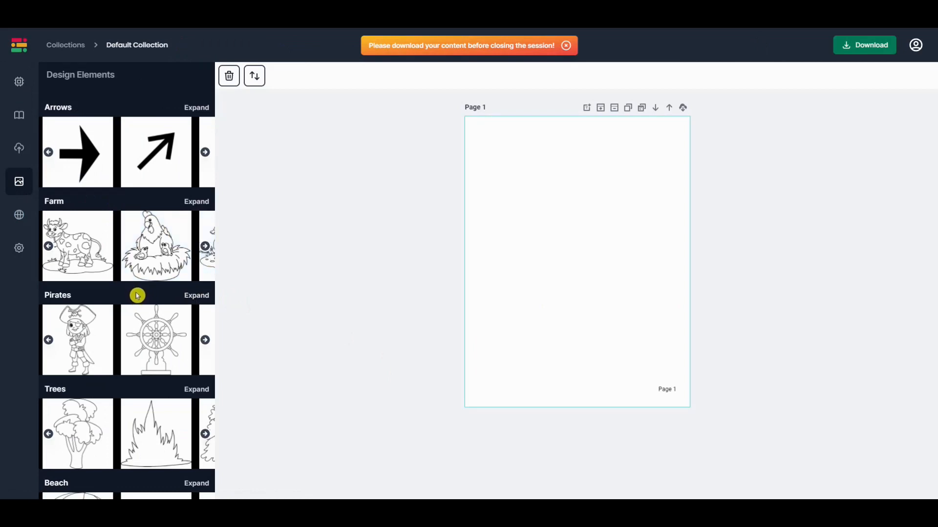
pyautogui.scroll(-15, 144, 298)
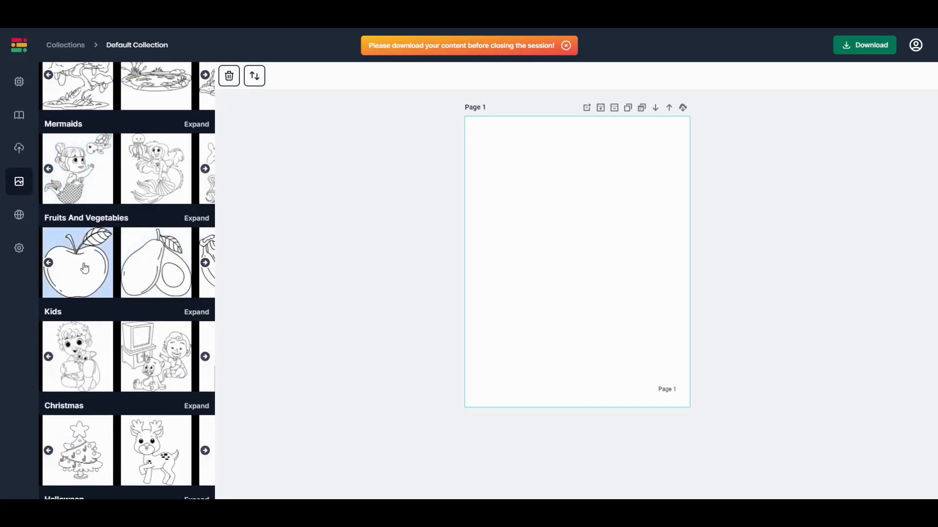
pyautogui.scroll(-5, 86, 309)
pyautogui.scroll(-2, 85, 309)
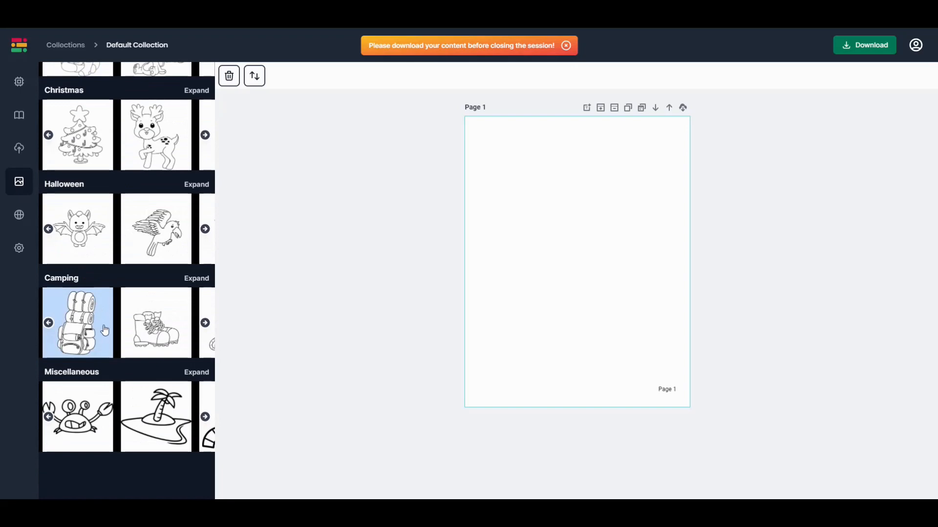
pyautogui.click(120, 371)
pyautogui.scroll(8, 131, 305)
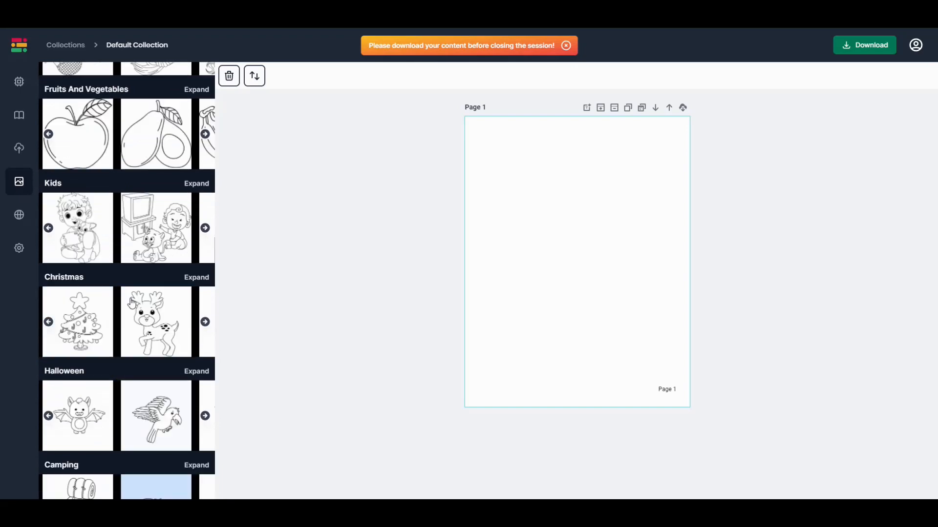
pyautogui.scroll(8, 142, 288)
pyautogui.click(151, 272)
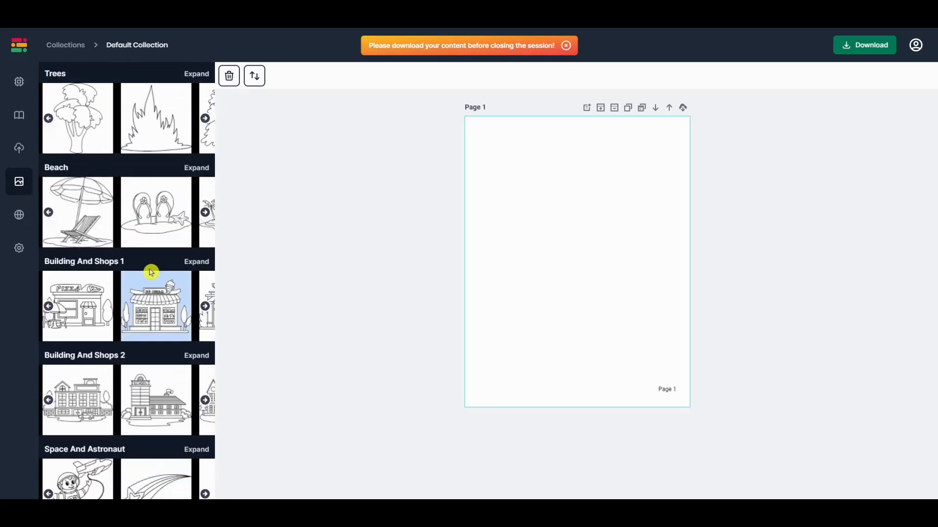
pyautogui.scroll(2, 154, 272)
pyautogui.scroll(5, 153, 272)
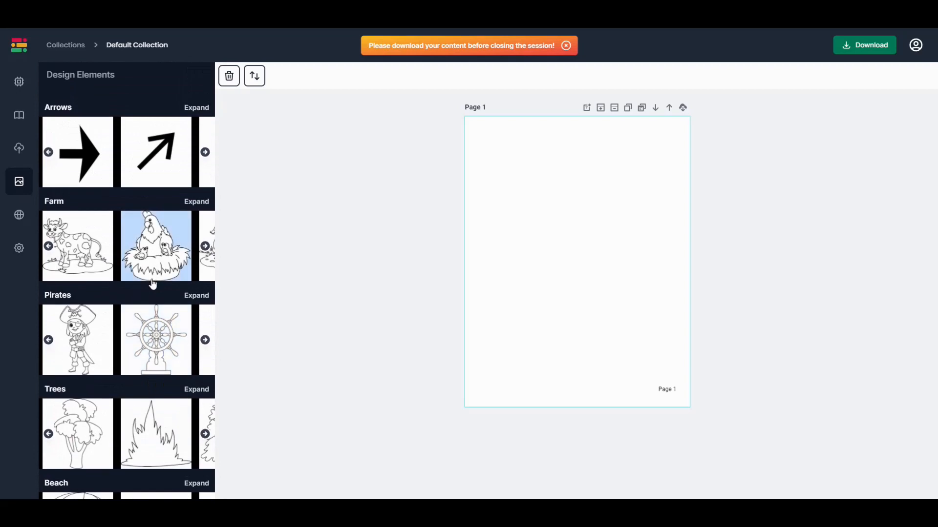
pyautogui.click(150, 289)
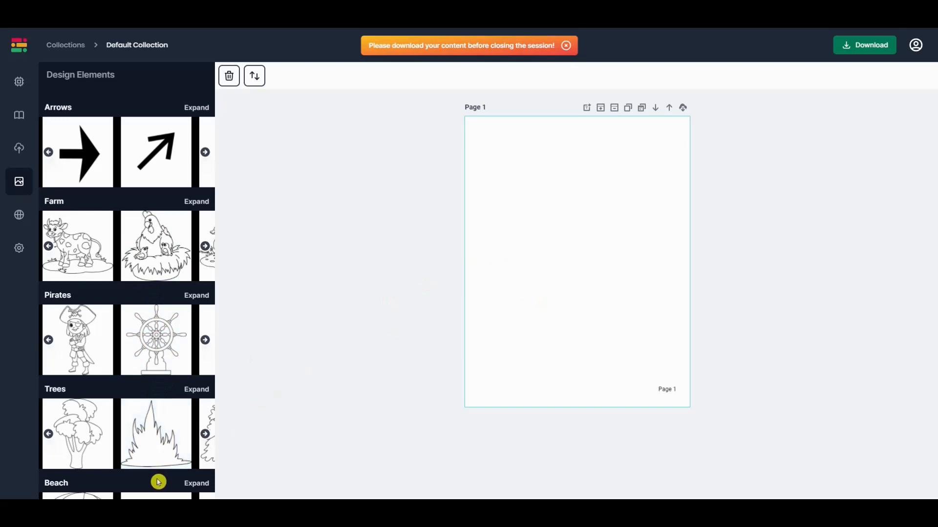
pyautogui.scroll(-8, 161, 479)
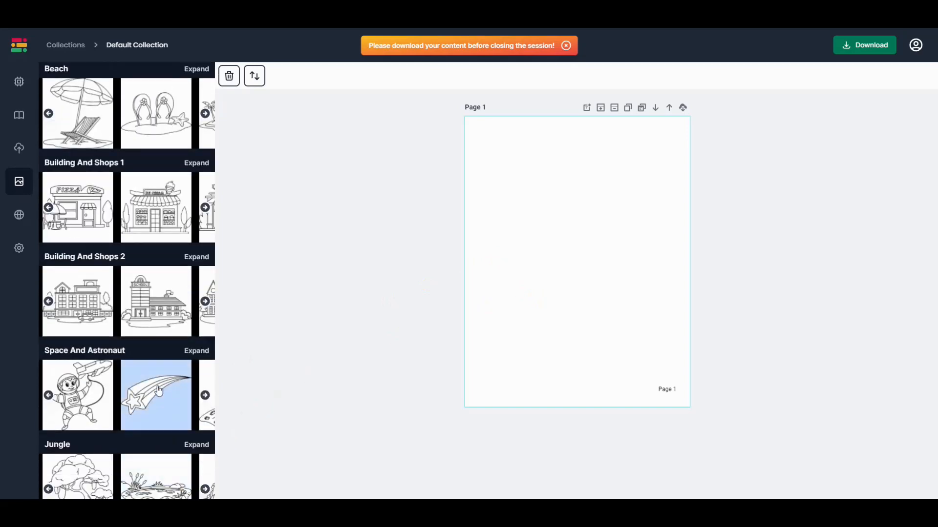
pyautogui.scroll(-8, 162, 391)
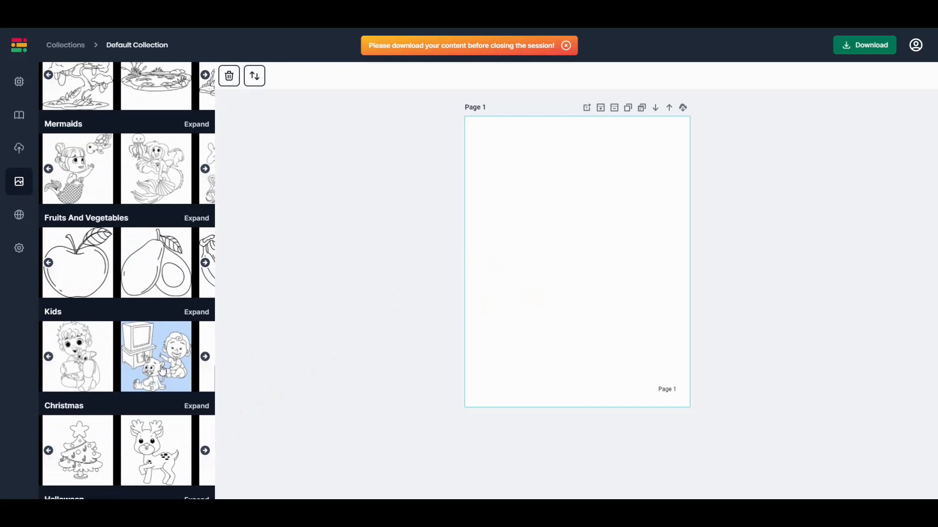
pyautogui.scroll(-6, 161, 374)
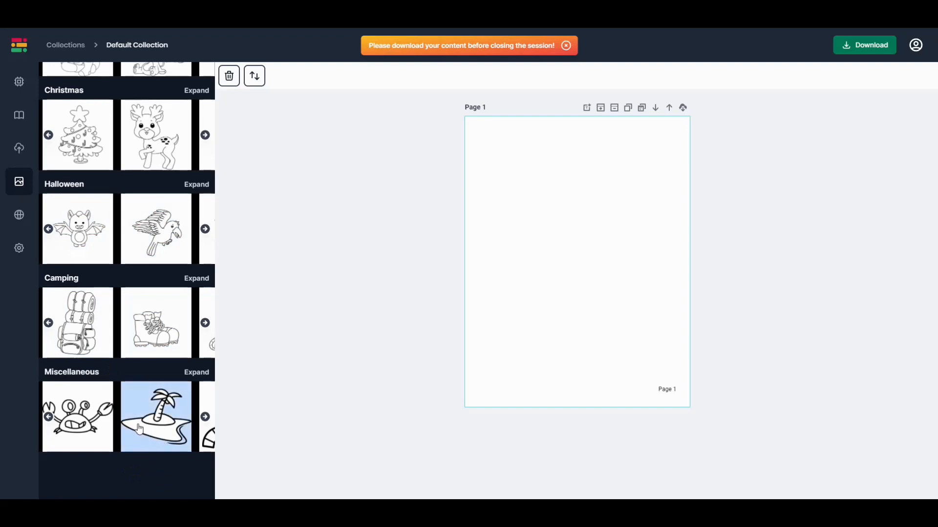
pyautogui.scroll(8, 140, 427)
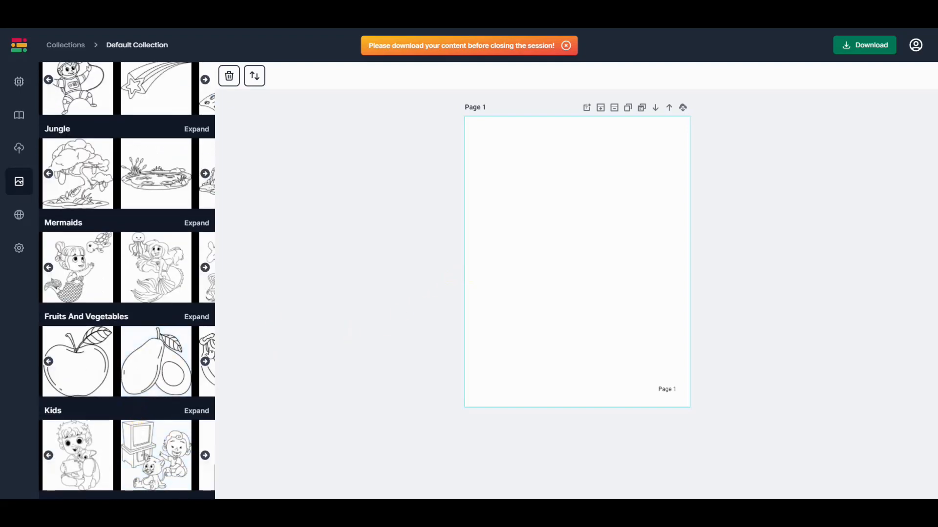